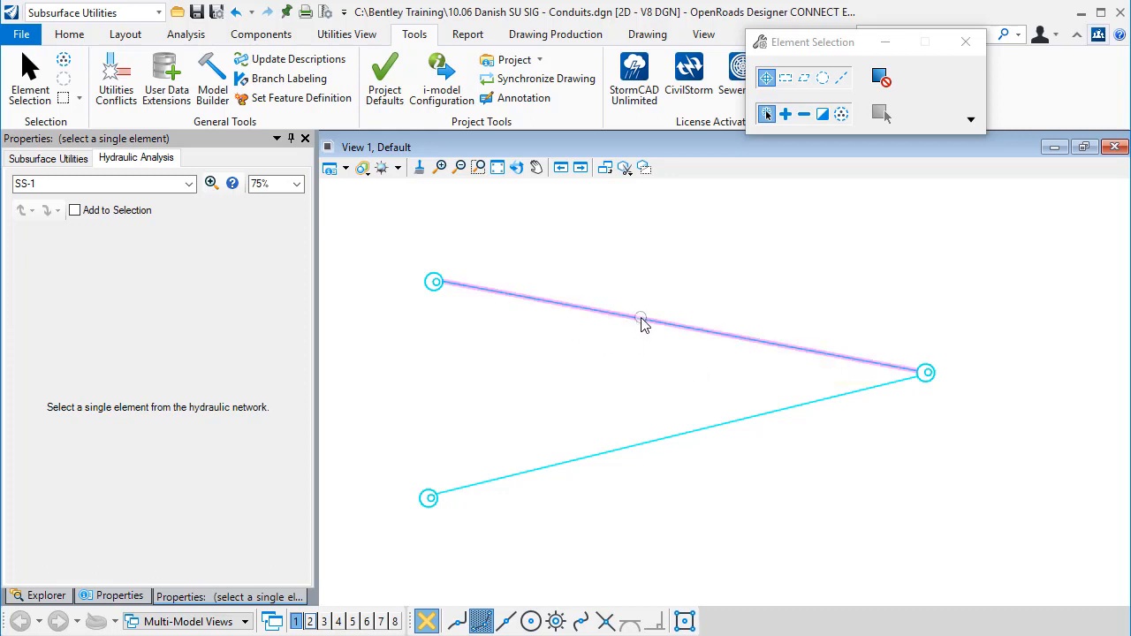
Inspect the physical properties of the upper and lower conduits, including catalog class, material and outside diameter.
click(546, 303)
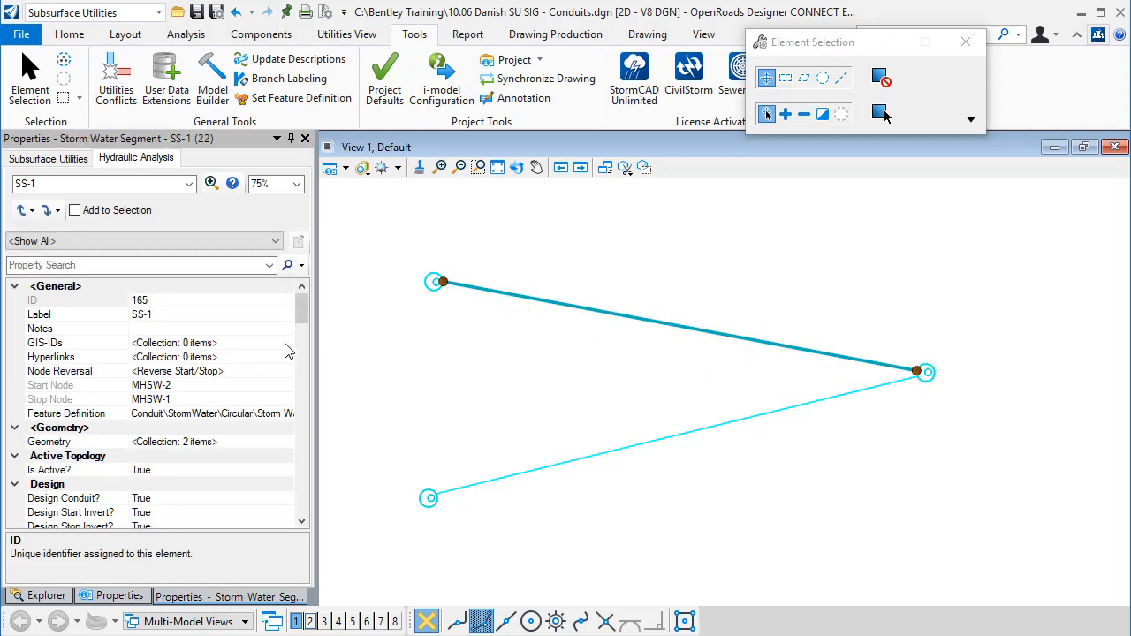
drag(305, 309, 300, 343)
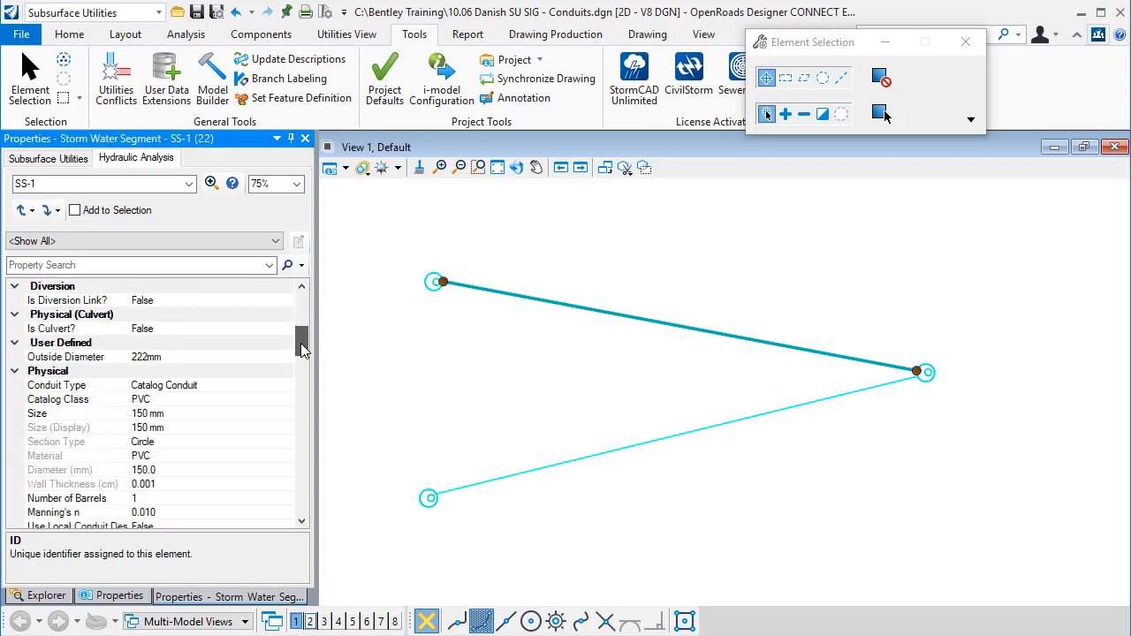
click(156, 400)
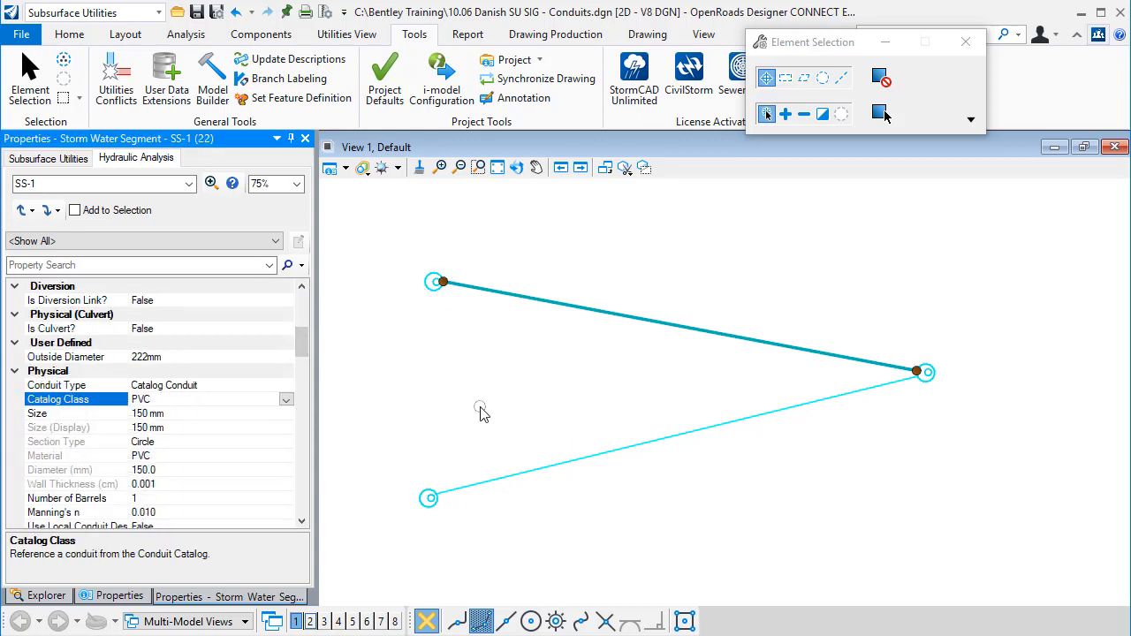
click(156, 456)
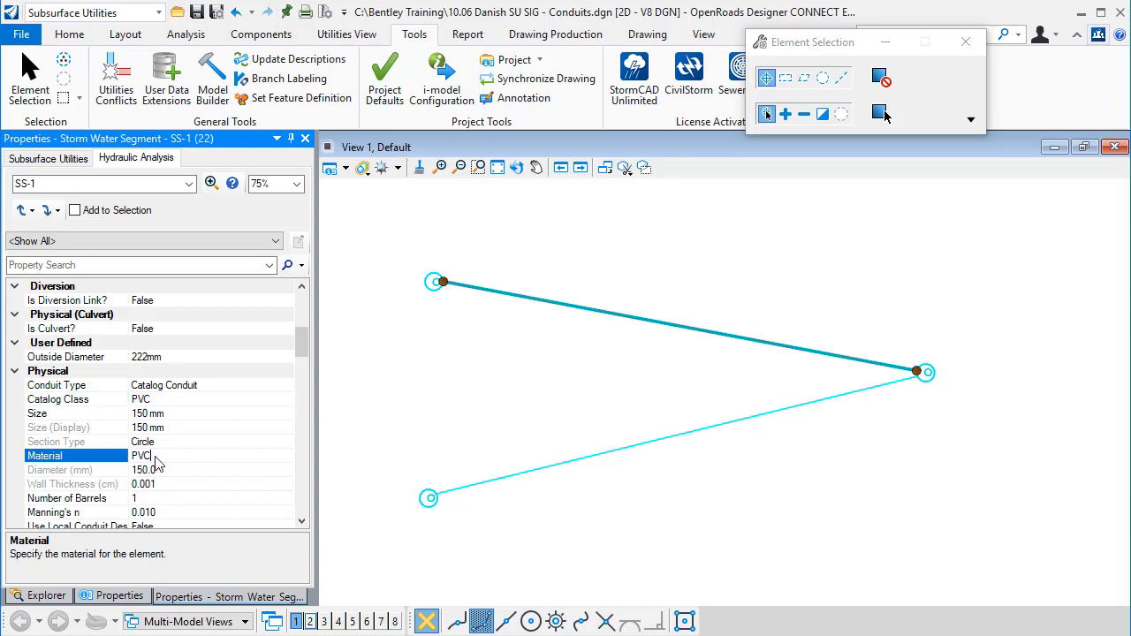
click(514, 475)
scroll(187, 449, down, 8)
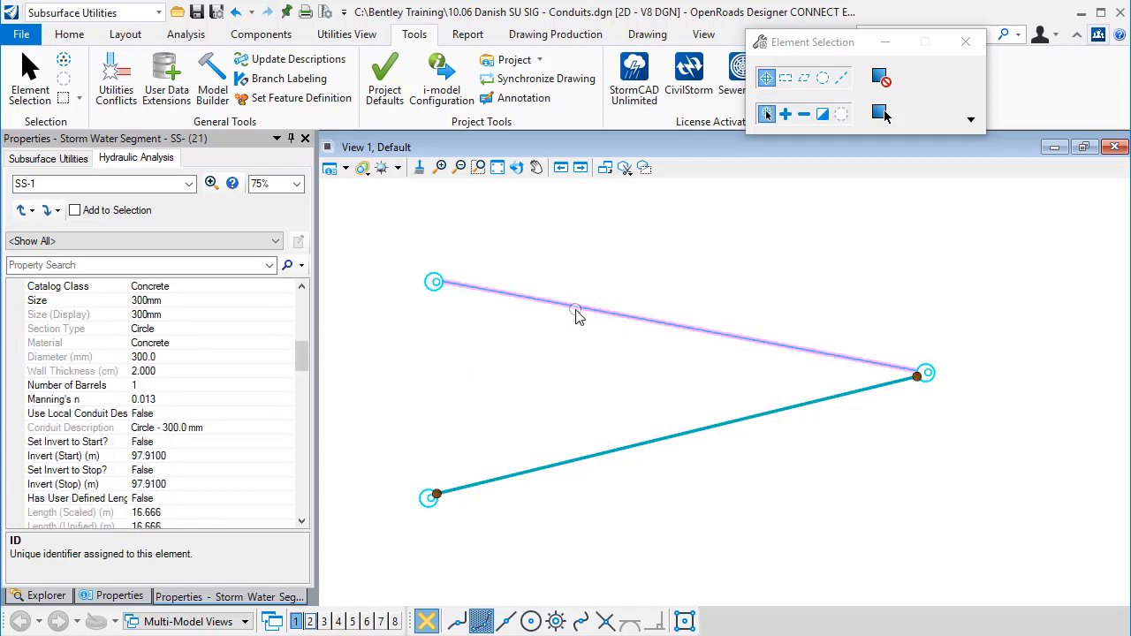
click(554, 361)
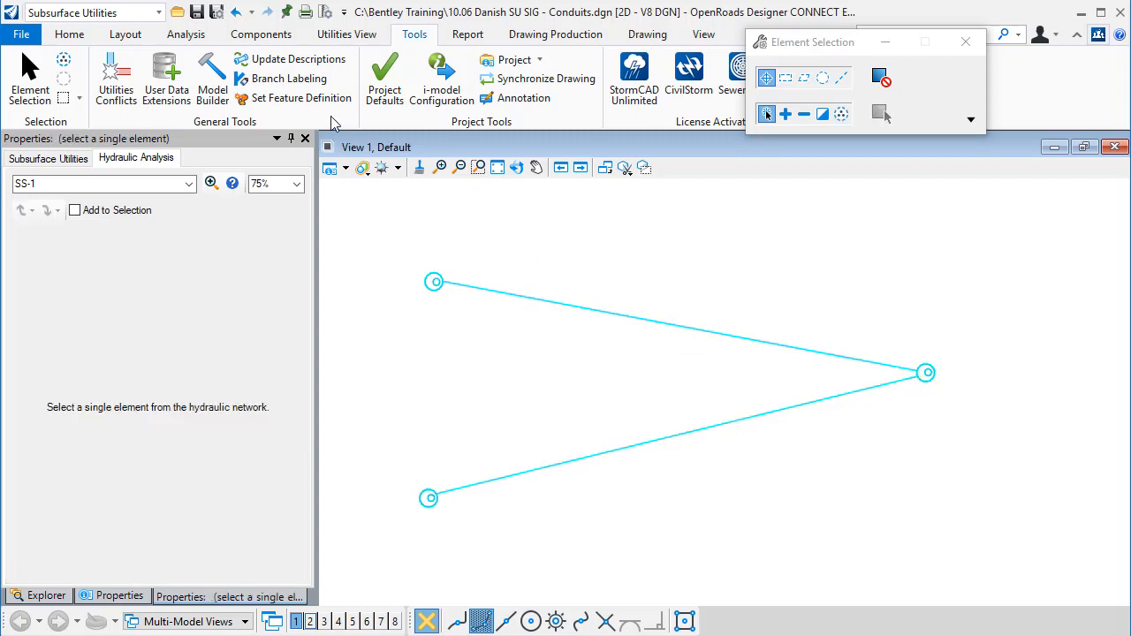
Open User Data Extensions in the Subsurface Utilities workflow for the Hydraulic Analysis data type.
click(93, 12)
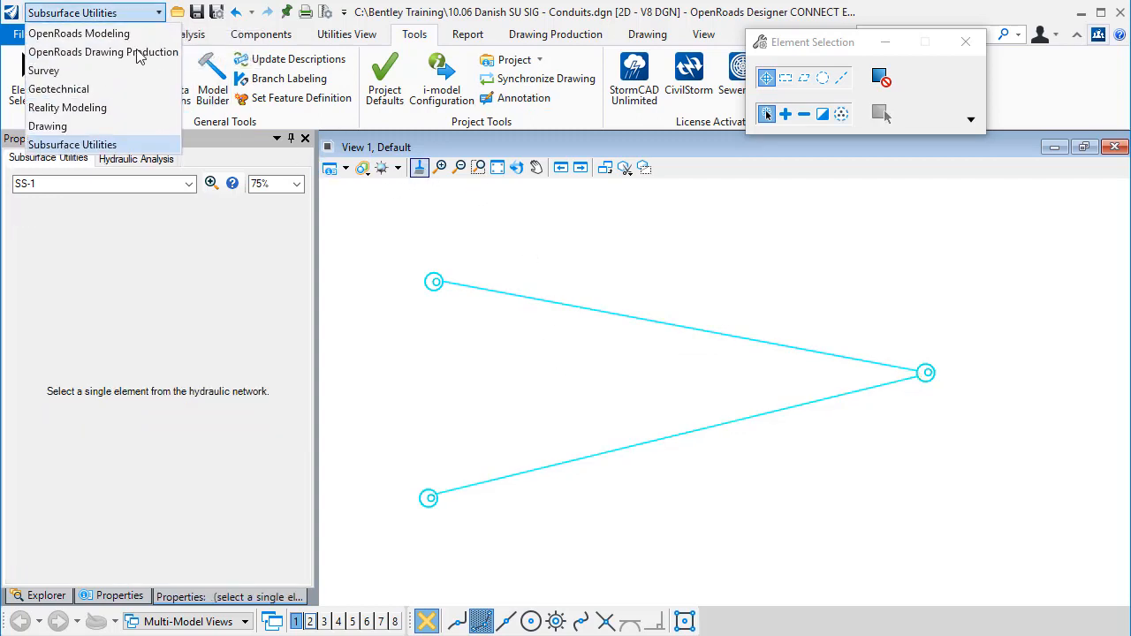
click(109, 148)
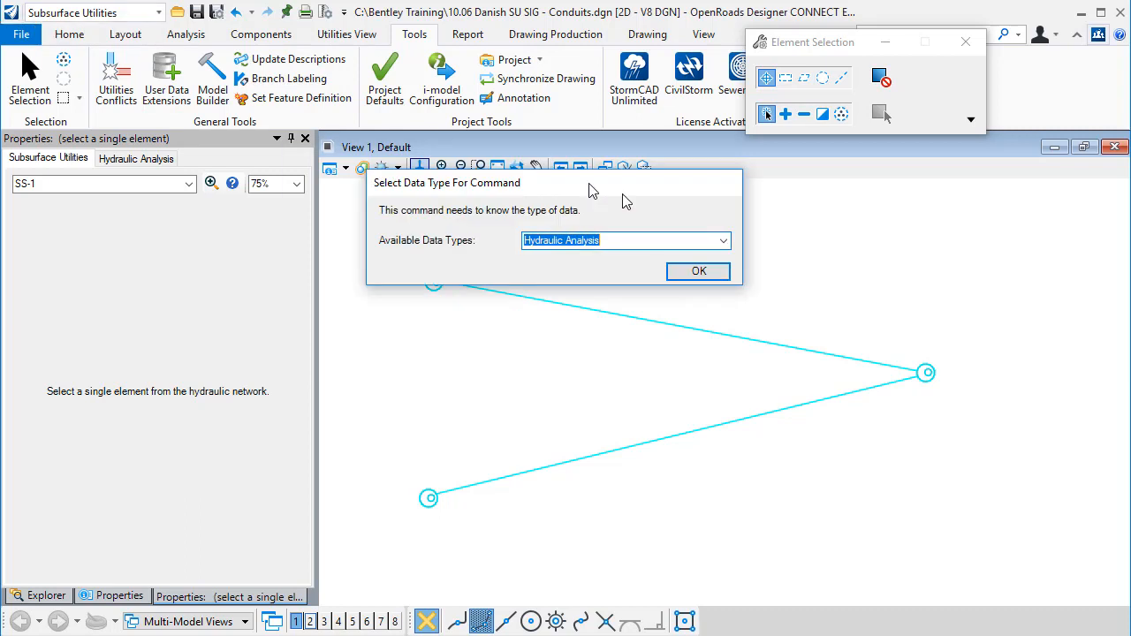
drag(590, 184, 633, 195)
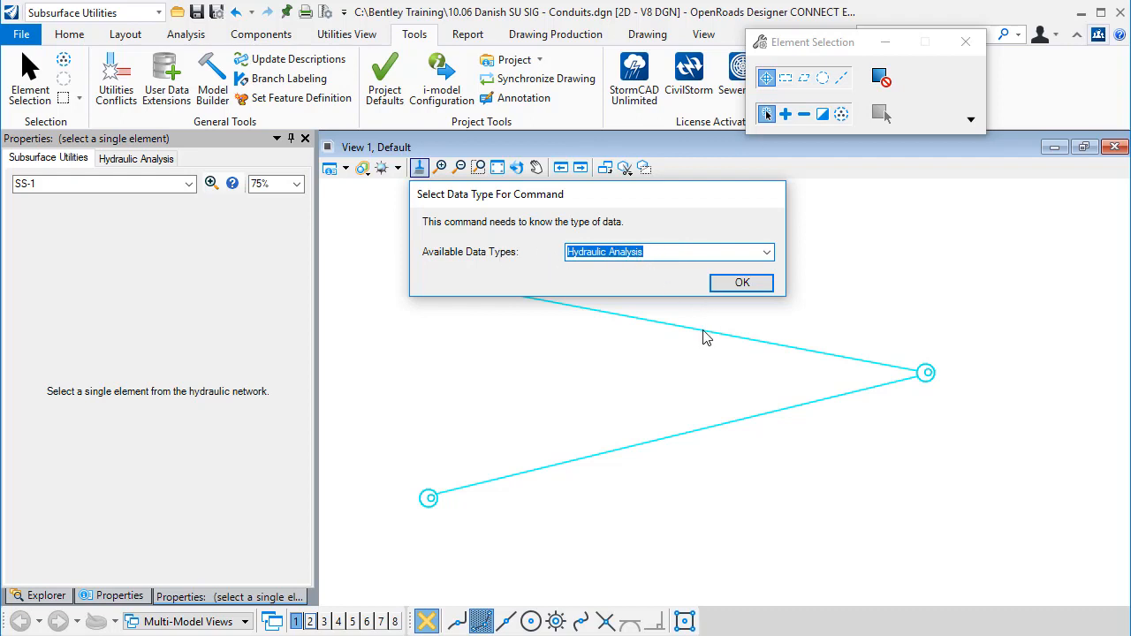
click(768, 251)
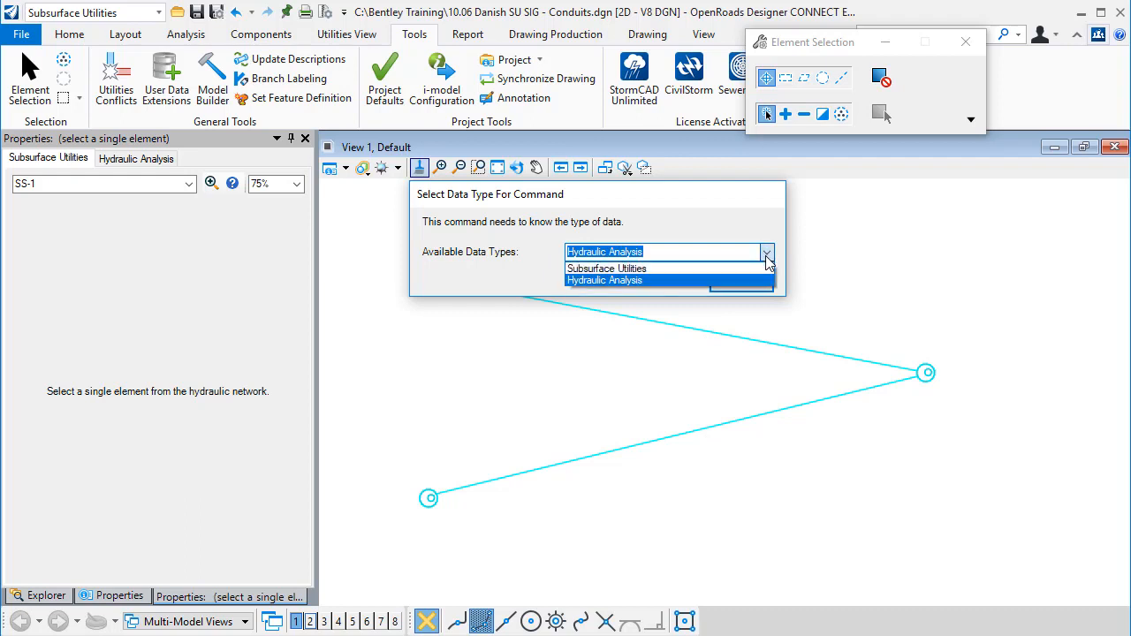
click(638, 281)
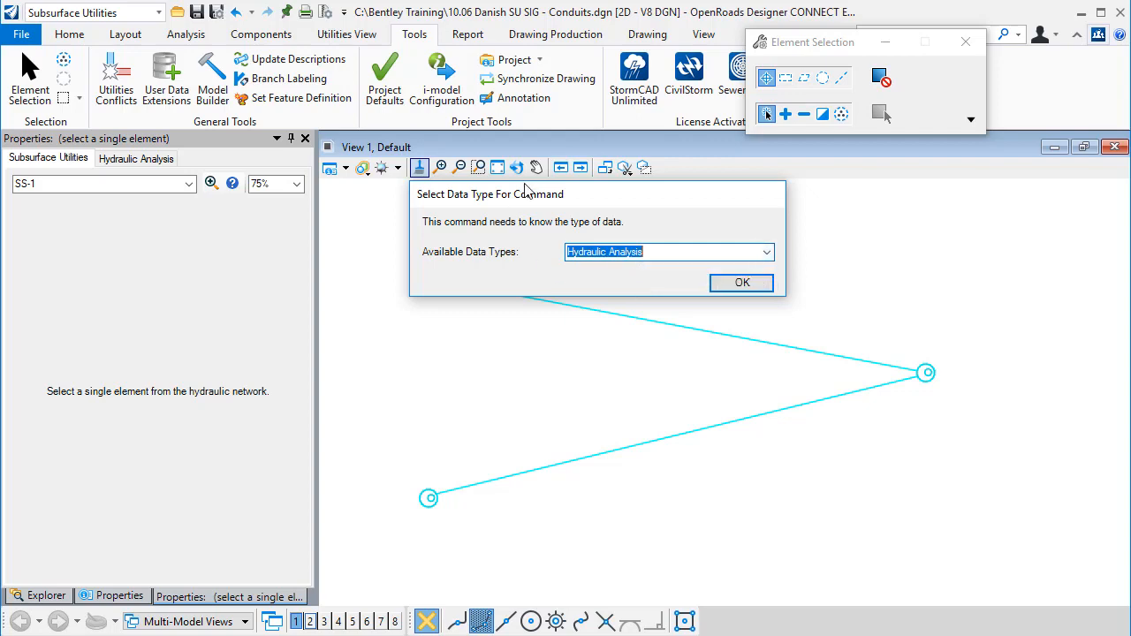
click(735, 284)
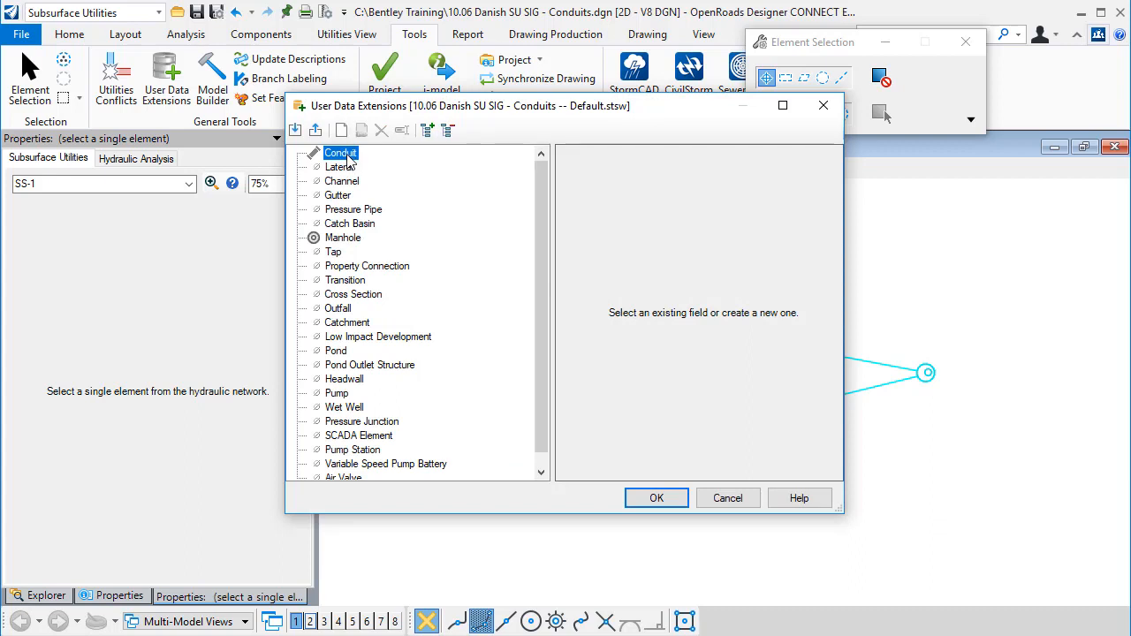
Add a user data field labelled Outside Diameter to the Conduit element, keeping the Text data type.
right_click(347, 158)
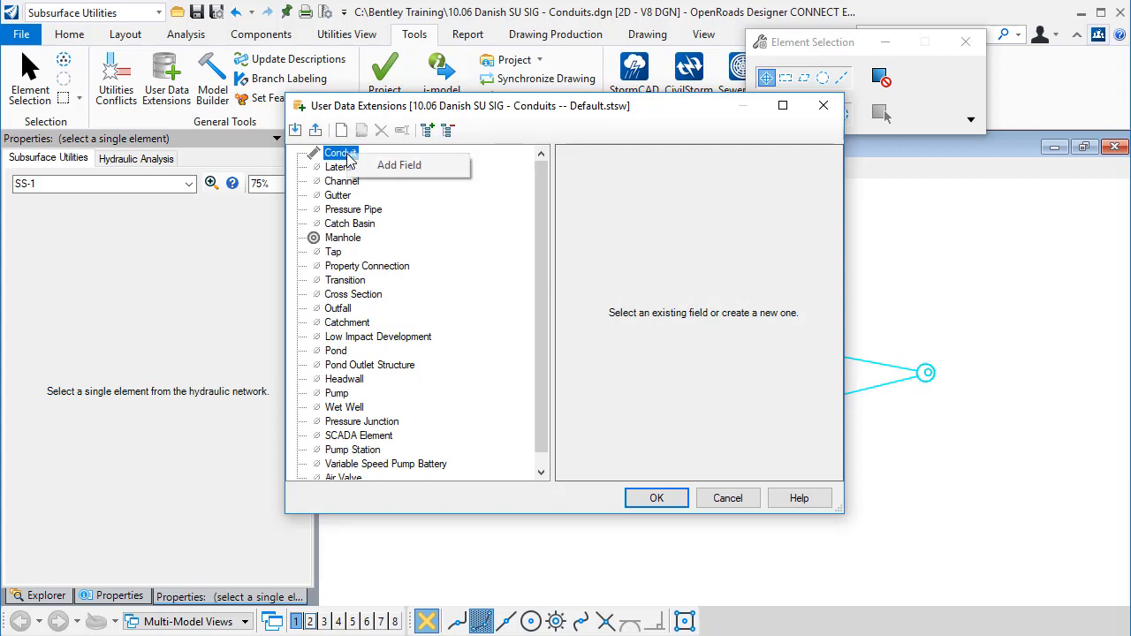
click(399, 166)
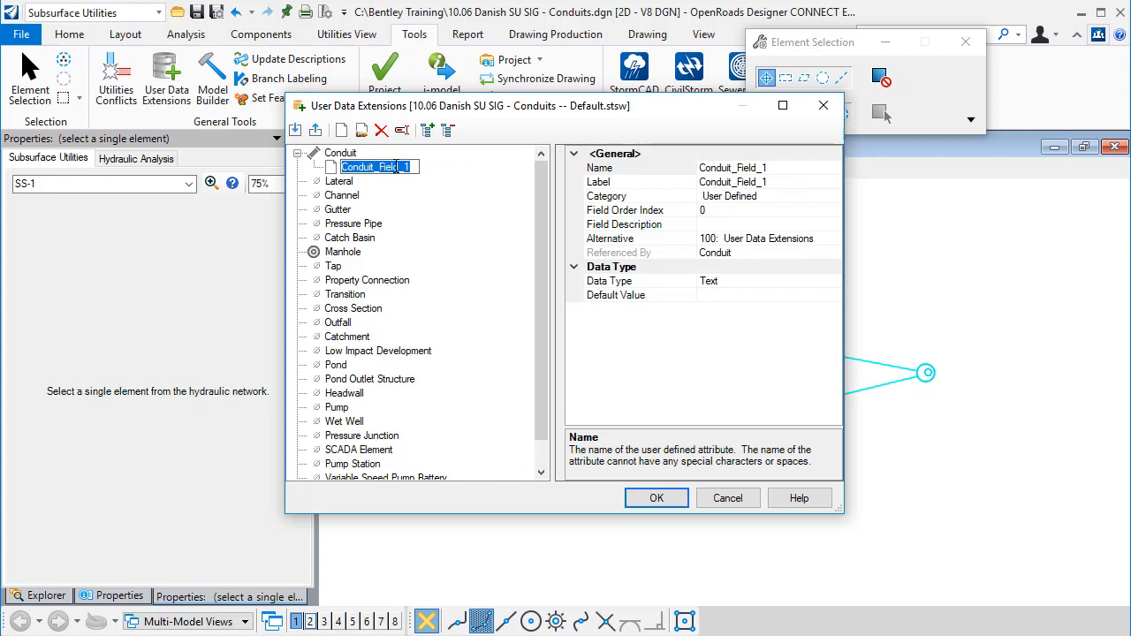
text(Outs)
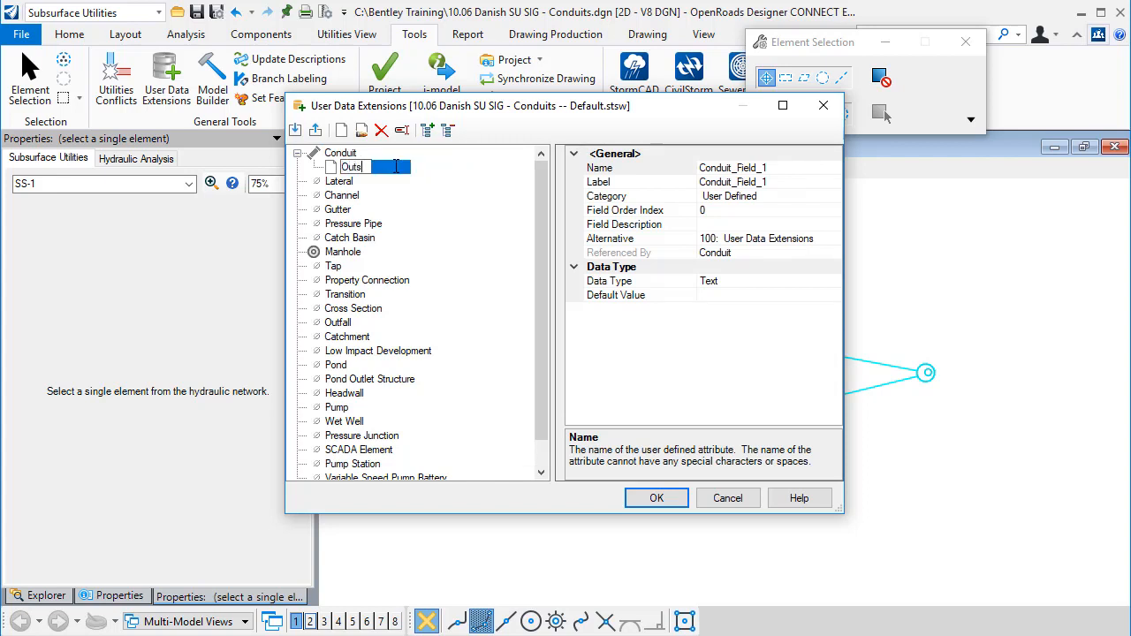
text(ide Diameter)
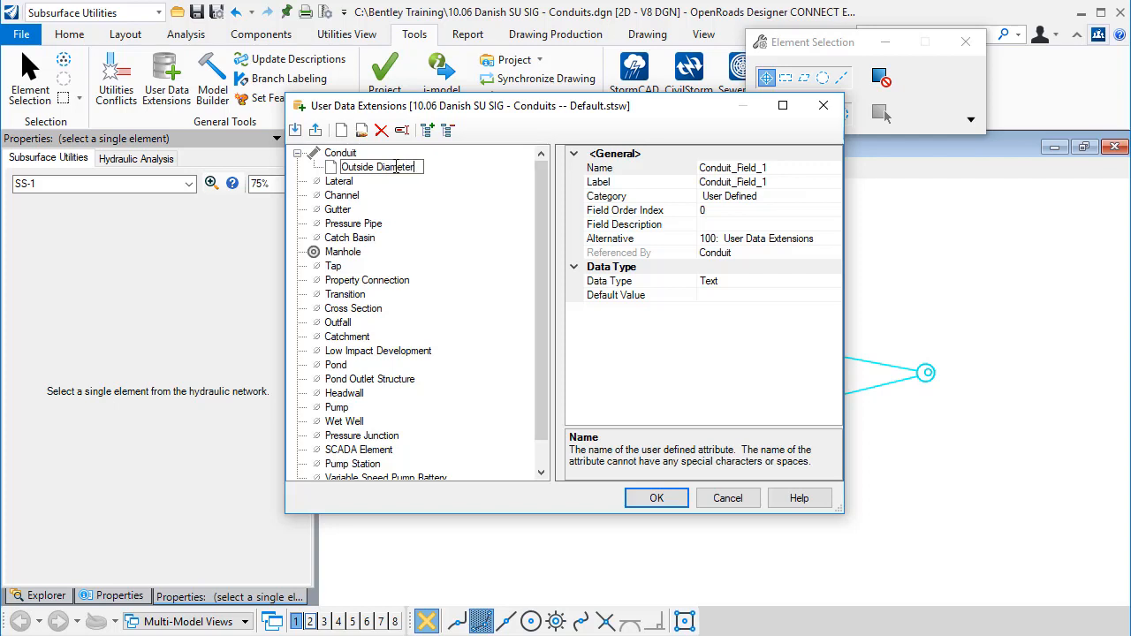
key(Return)
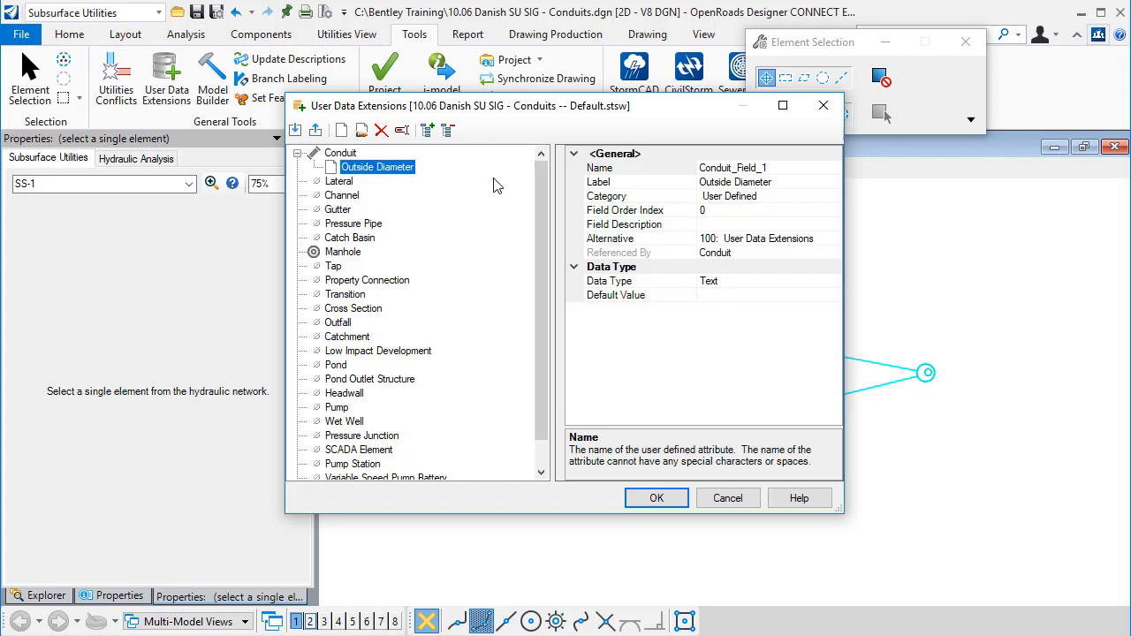
click(741, 280)
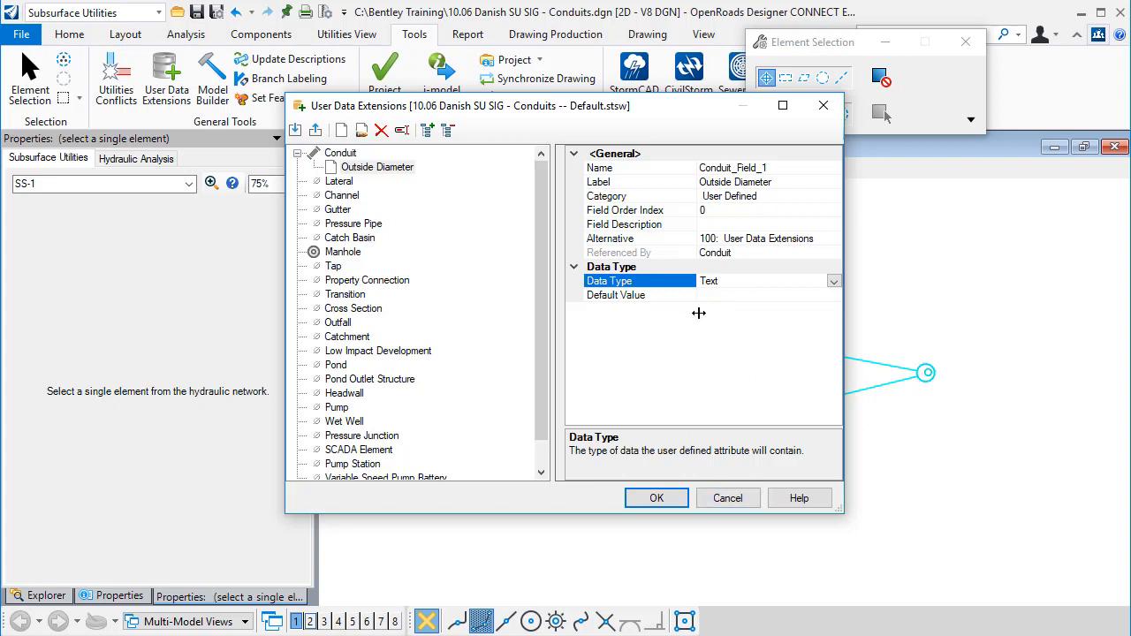
click(661, 498)
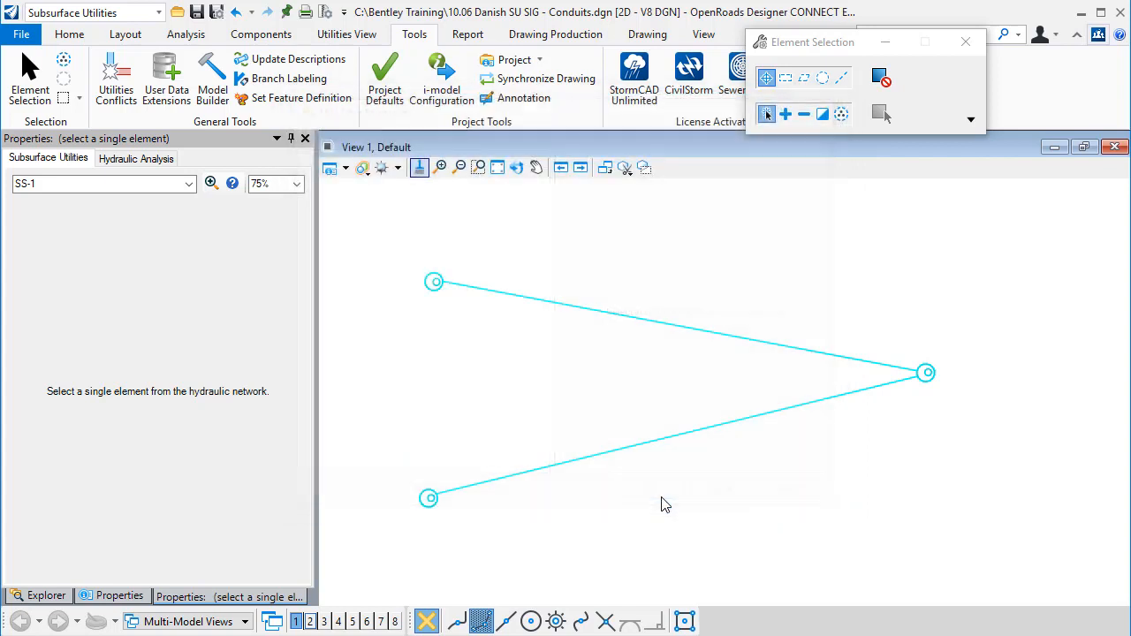
Open the predefined Conduit Table from the Hydraulic Analysis FlexTables and look through its columns.
click(357, 39)
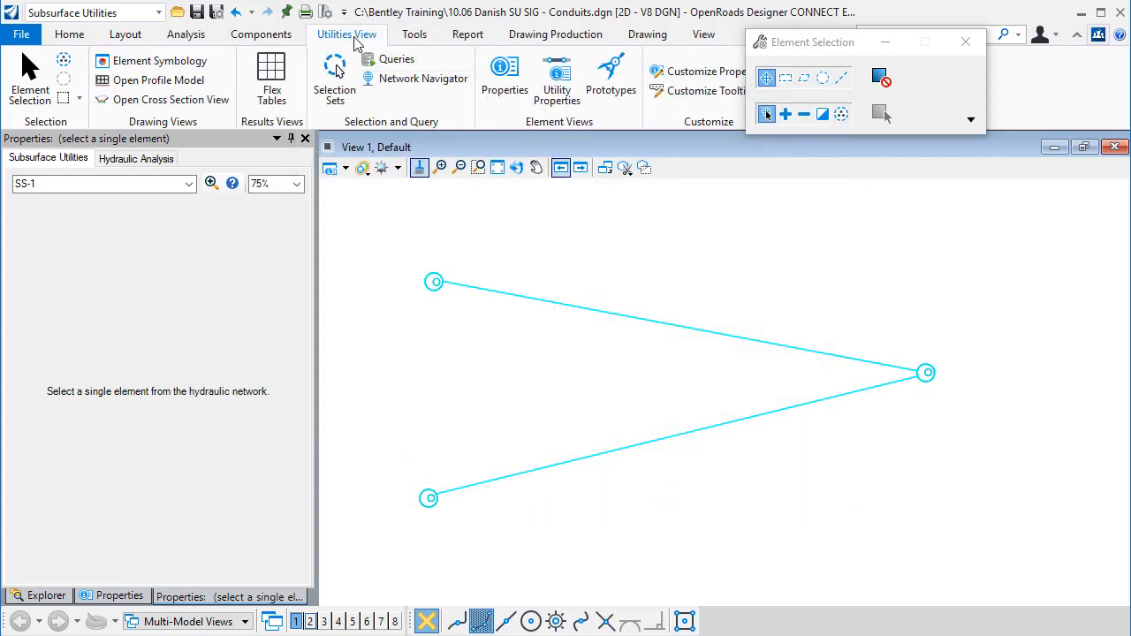
click(272, 79)
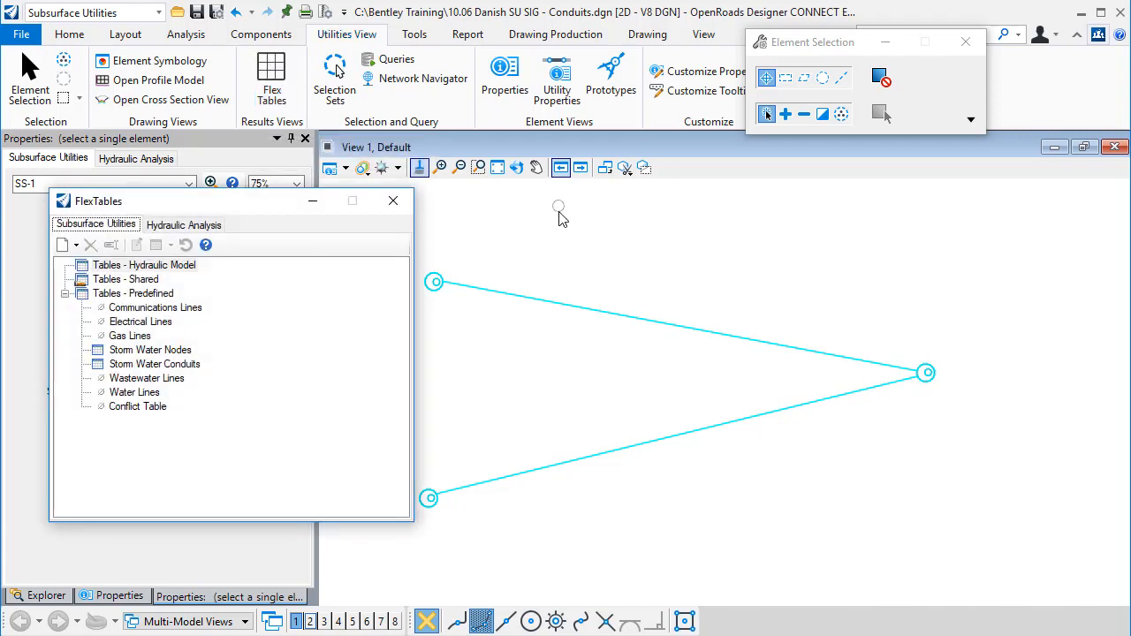
click(209, 228)
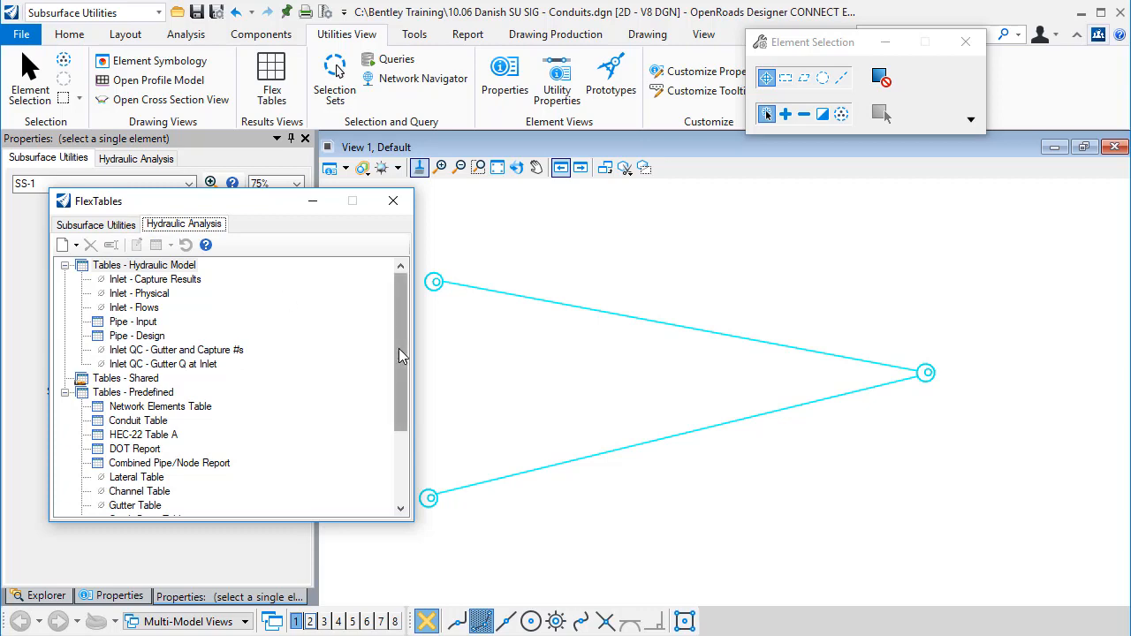
click(142, 420)
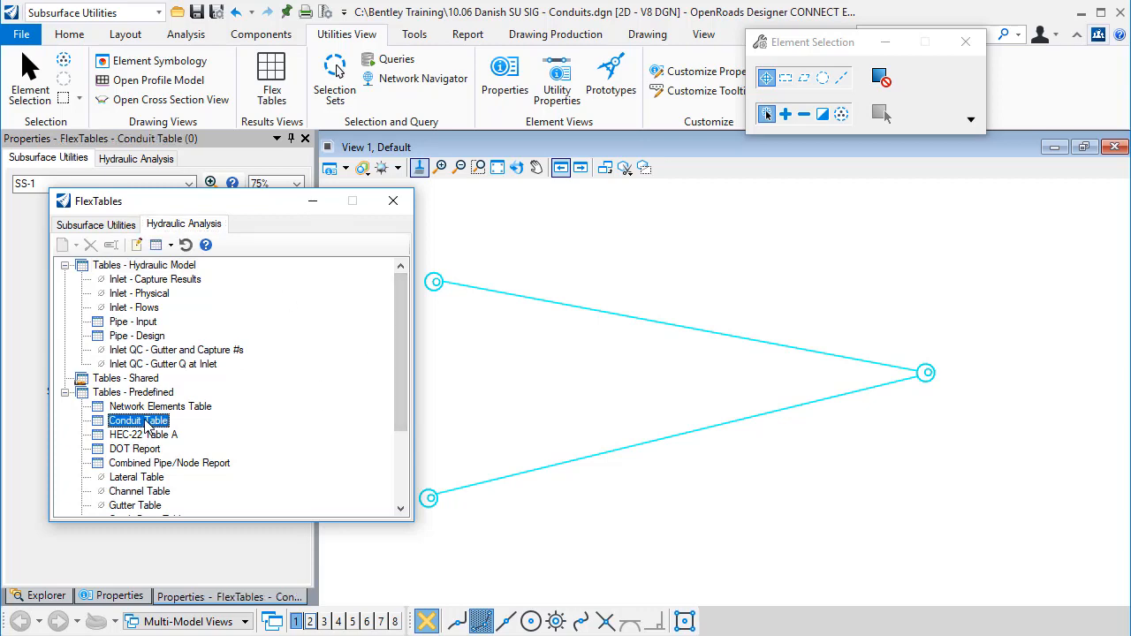
double_click(150, 422)
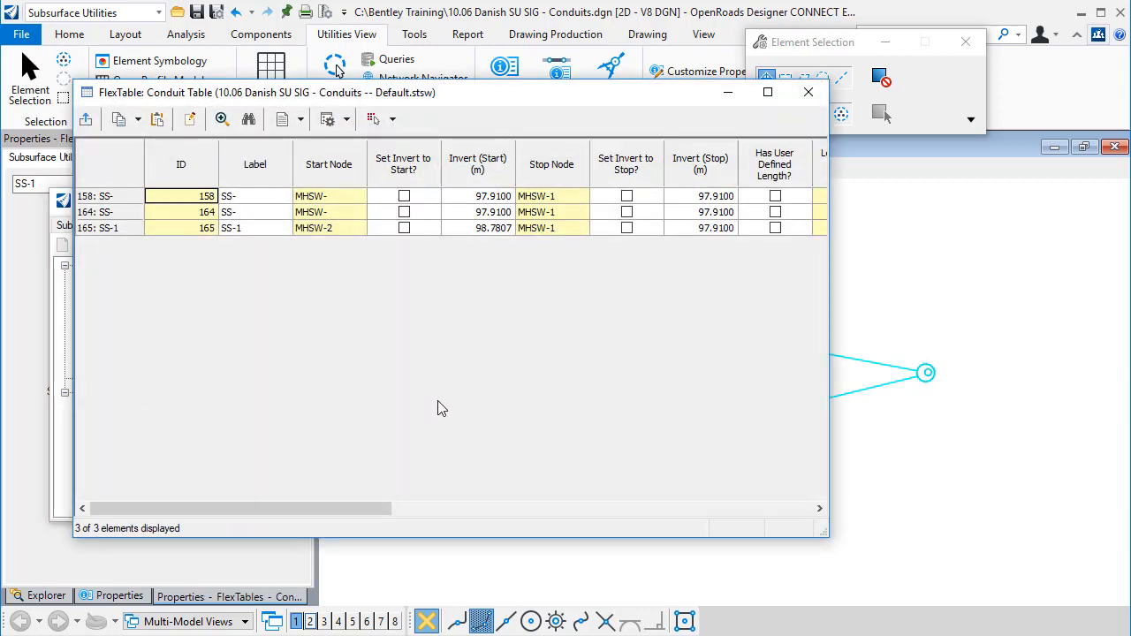
drag(366, 508, 261, 510)
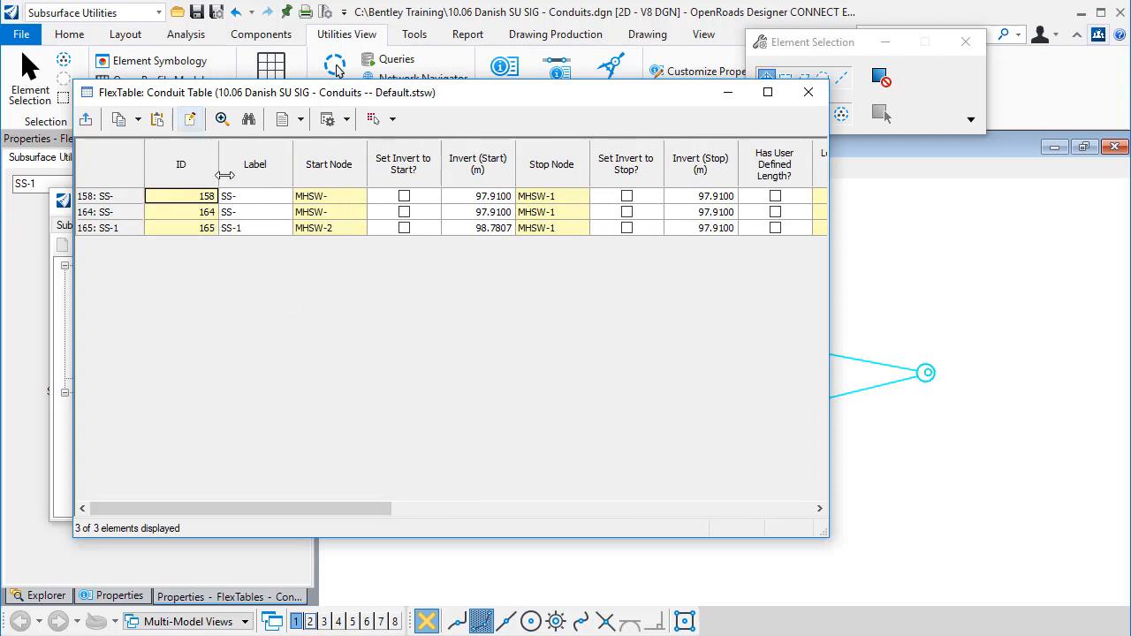
Edit the Conduit Table's columns and add Material to the selected columns.
click(193, 121)
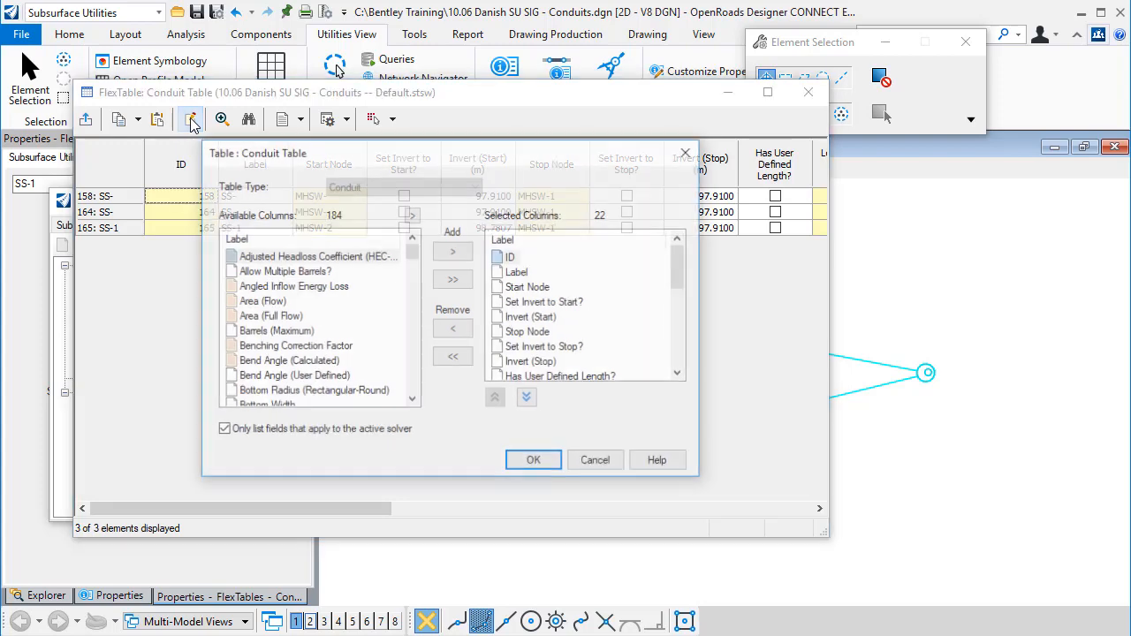
click(312, 277)
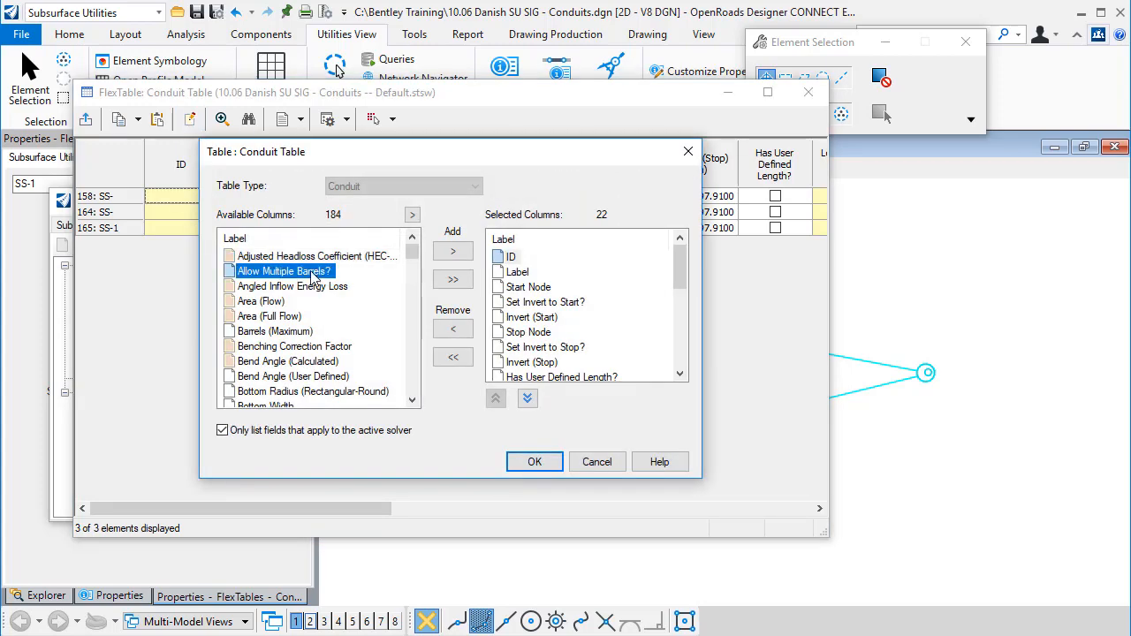
key(m)
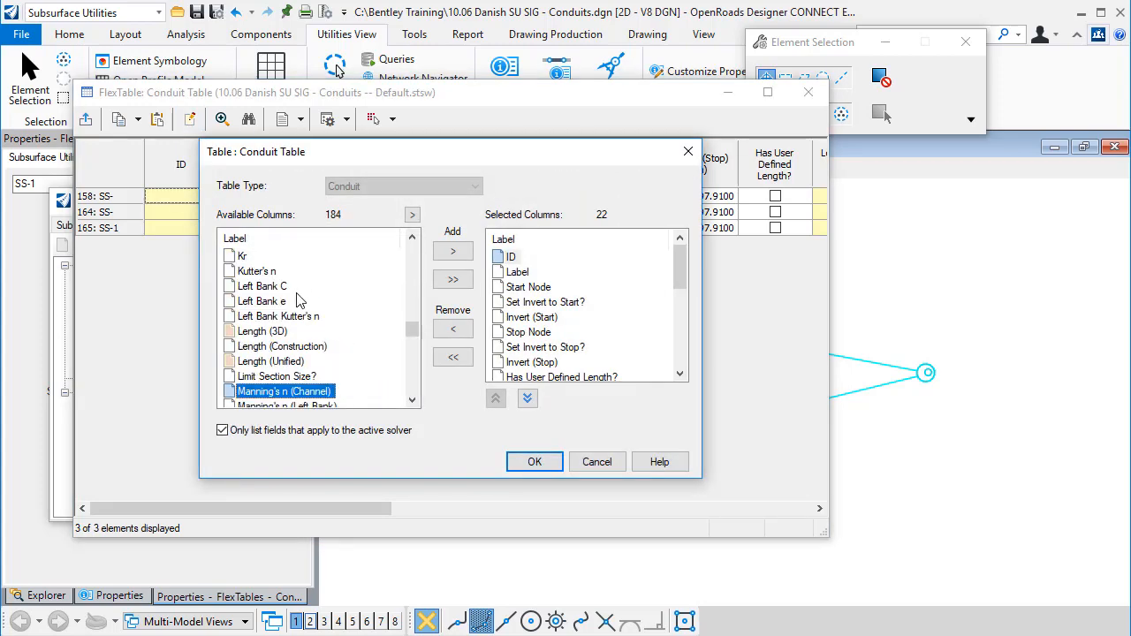
scroll(305, 344, down, 1)
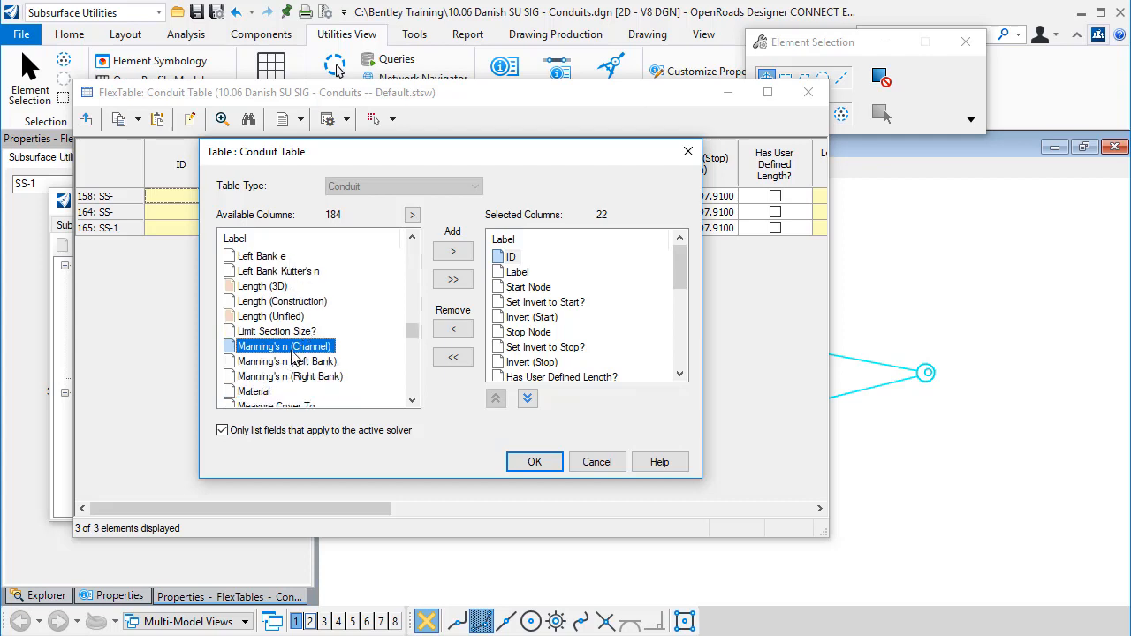
click(258, 392)
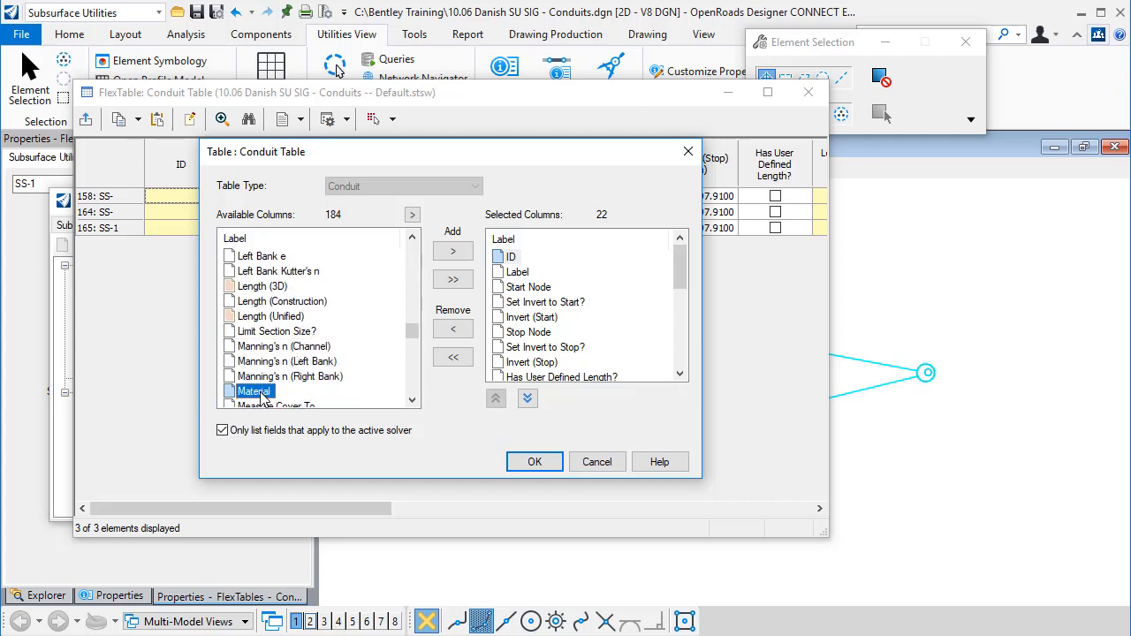
click(454, 251)
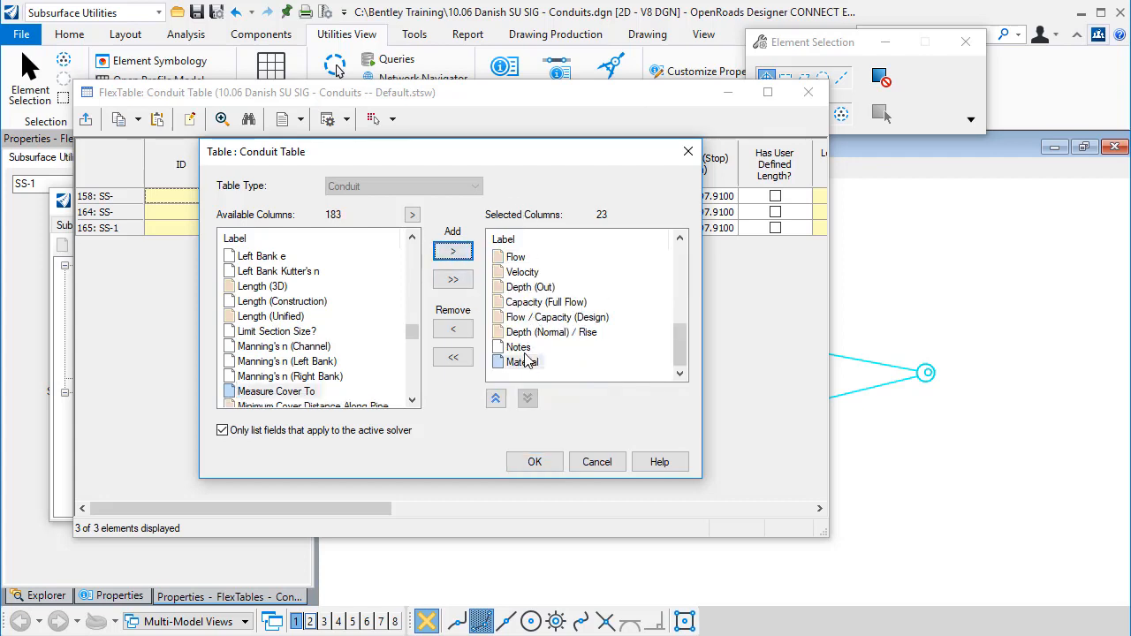
Add Outside Diameter to the Conduit Table's selected columns and apply the column changes.
click(412, 402)
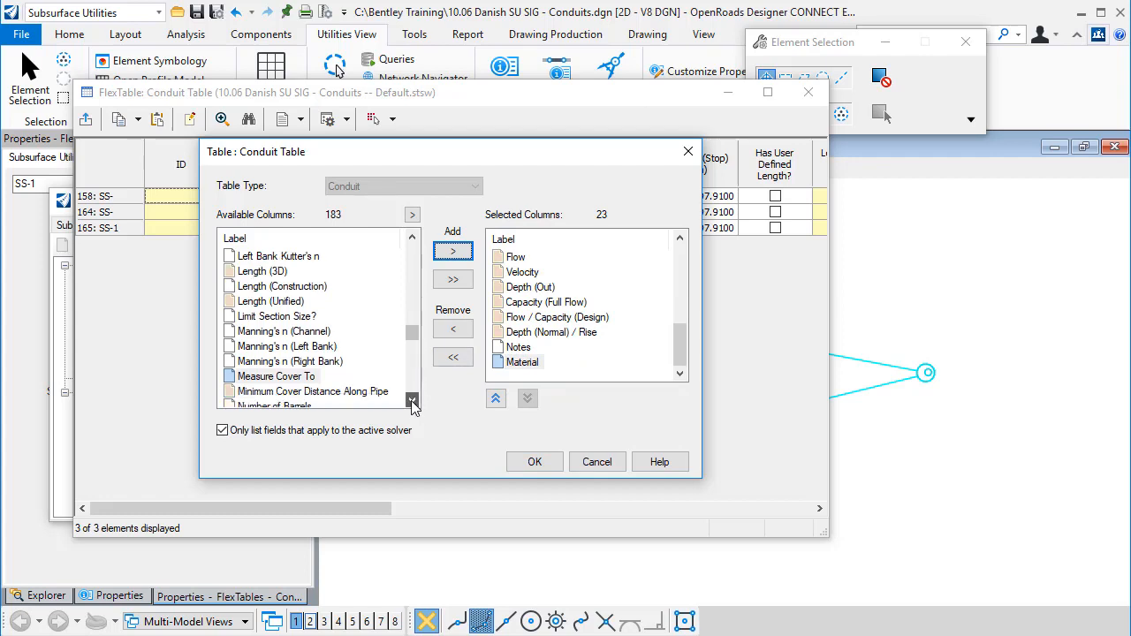
click(412, 402)
click(412, 402)
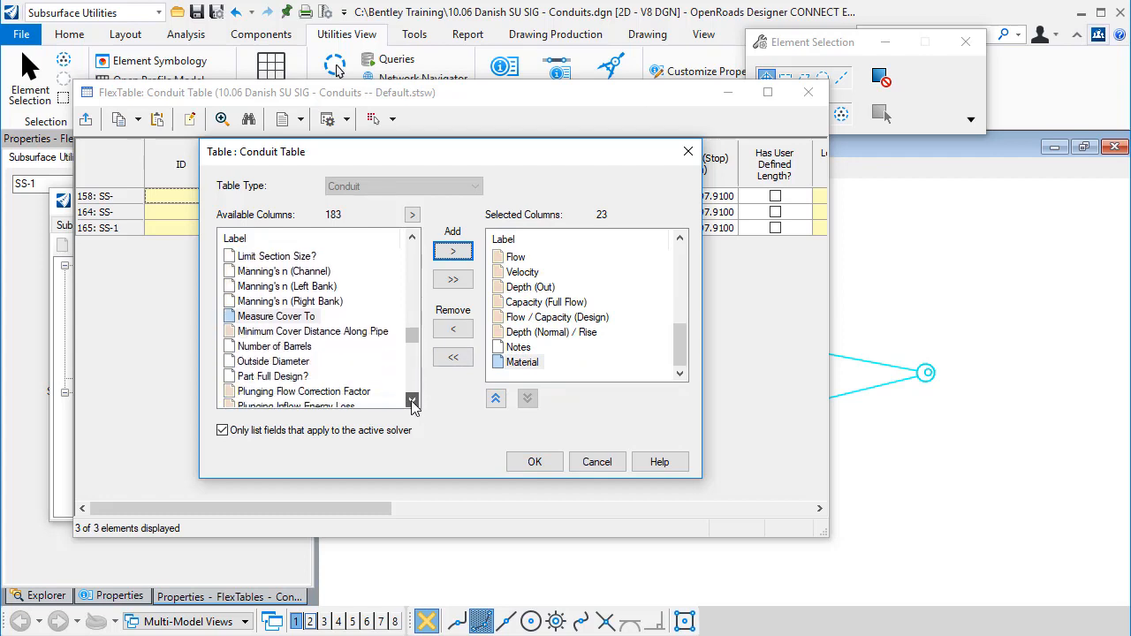
click(281, 364)
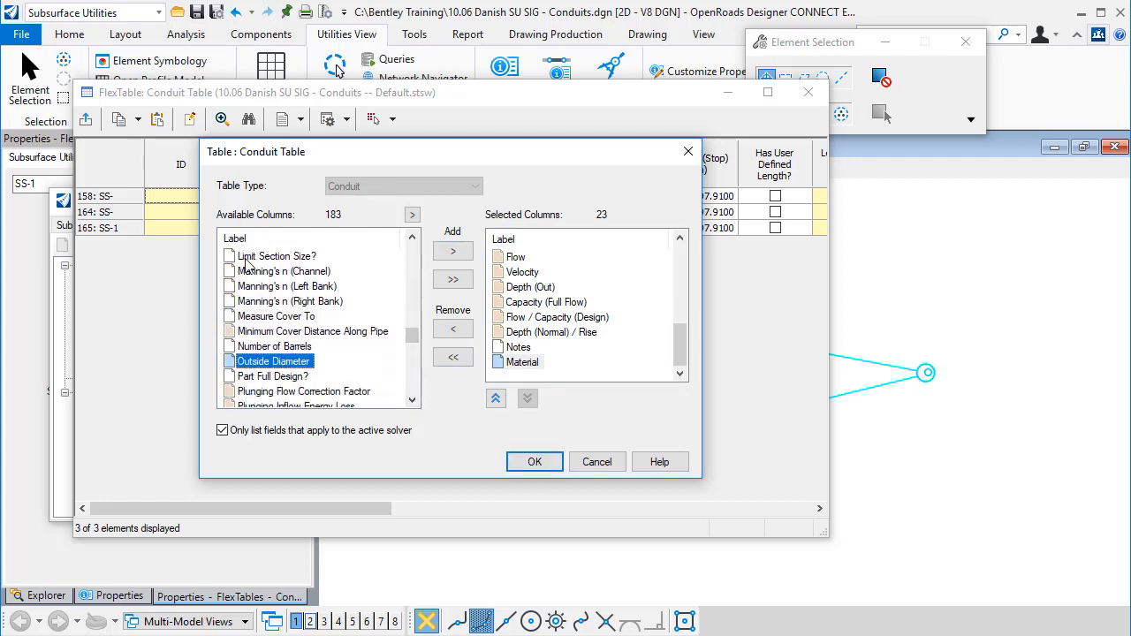
click(452, 252)
click(534, 462)
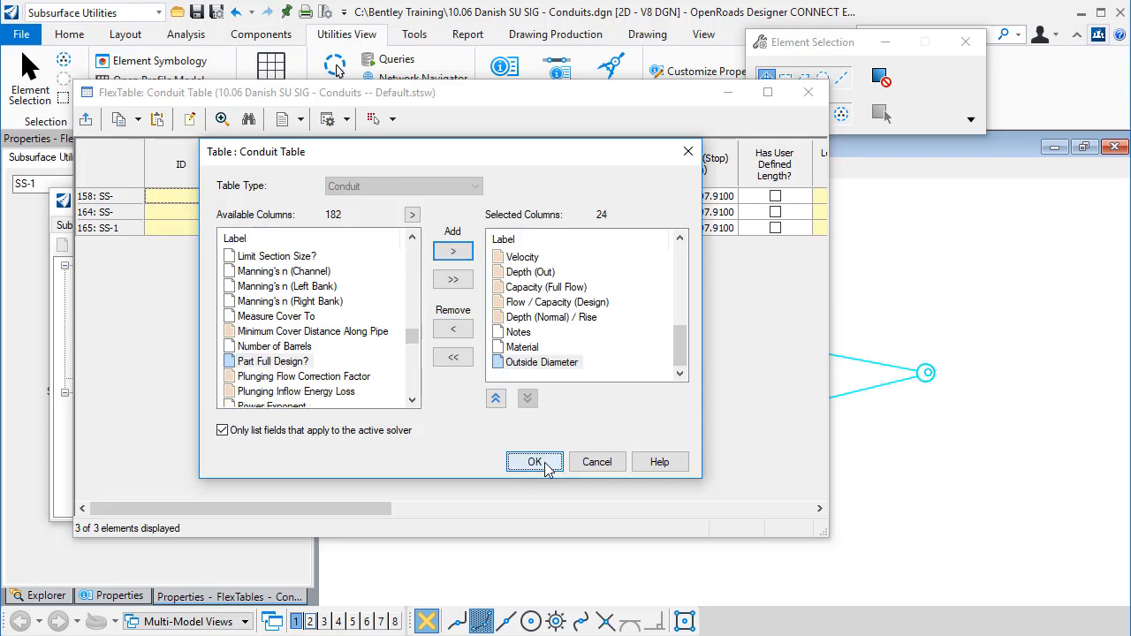
Enter 222mm as the Outside Diameter of PVC conduit SS-1 in the Conduit Table.
drag(349, 510, 800, 508)
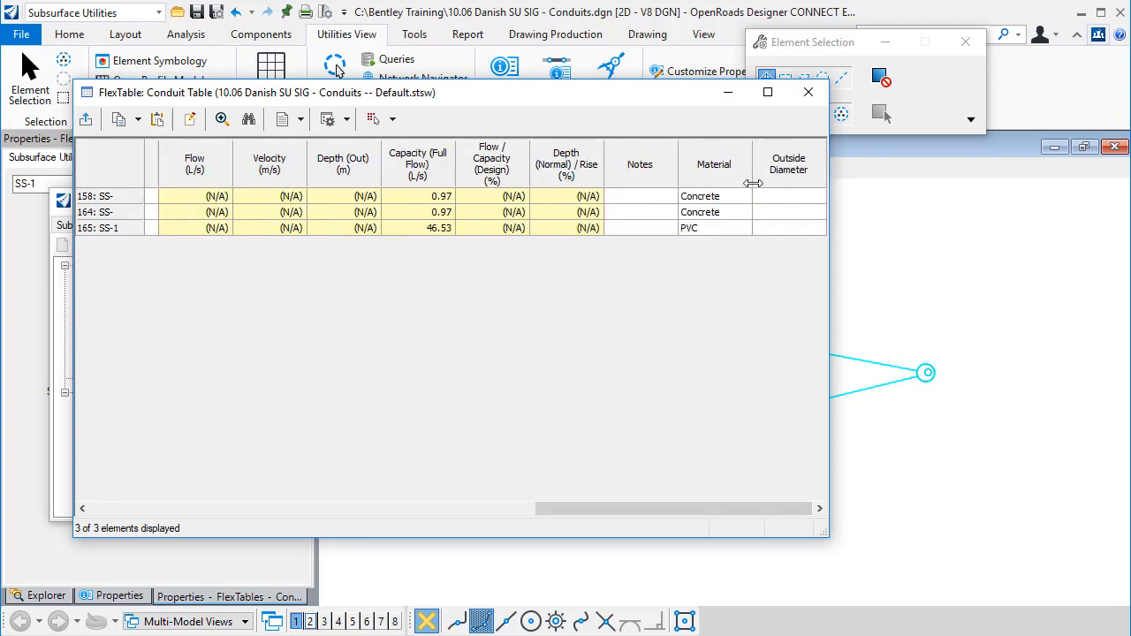
click(765, 228)
Filter the Conduit Table by a query on Material so that Physical_Material = 'PVC'.
right_click(710, 170)
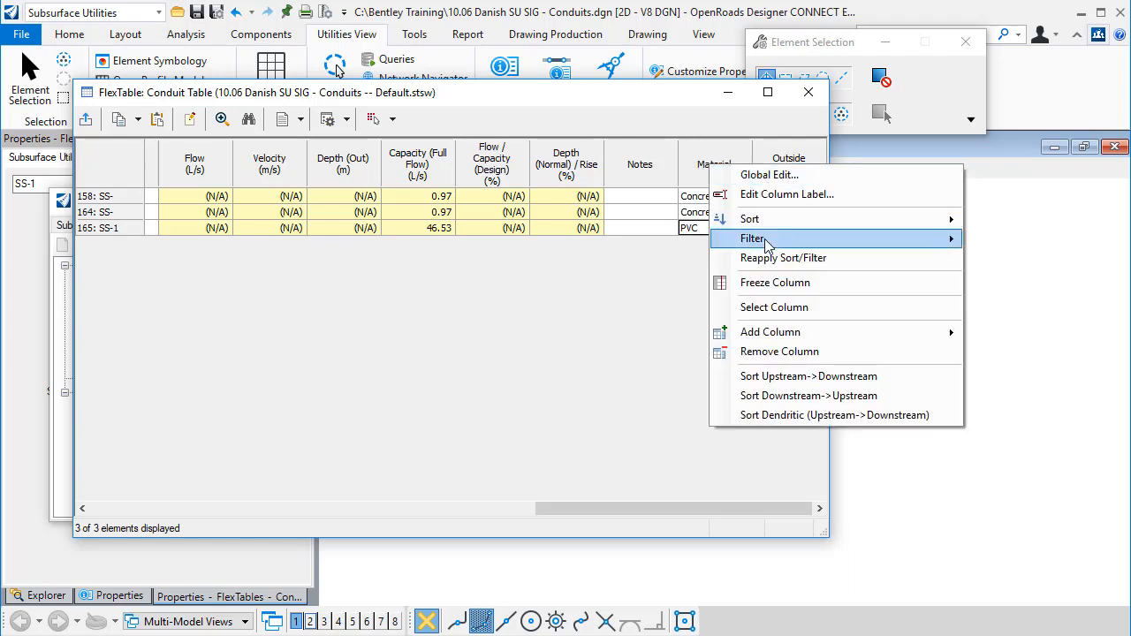
mouse_move(820, 243)
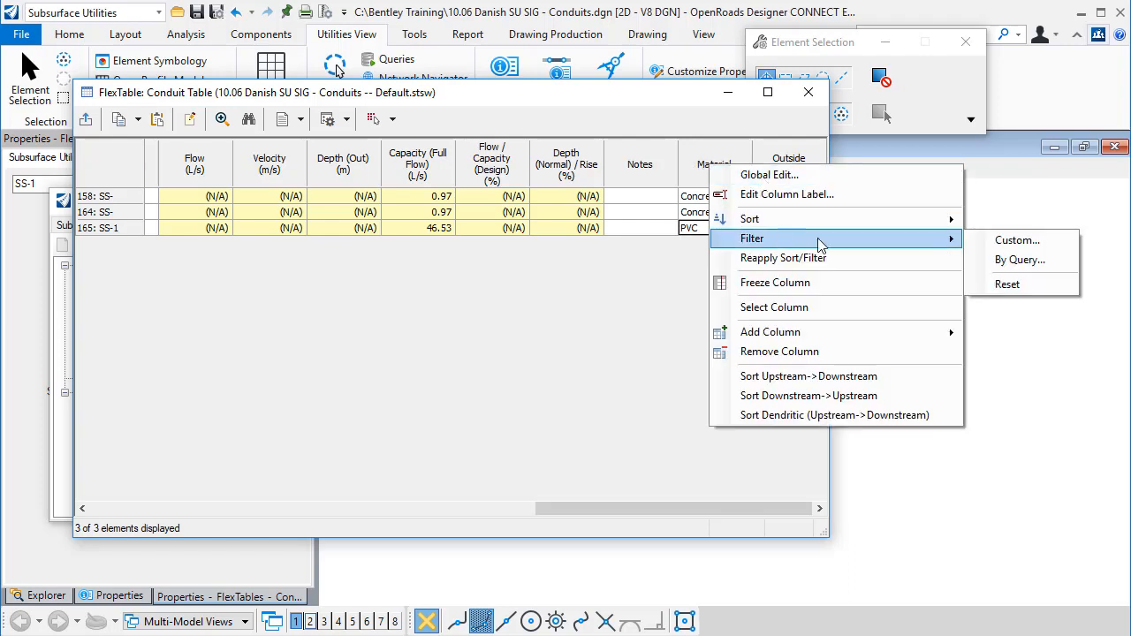
click(984, 247)
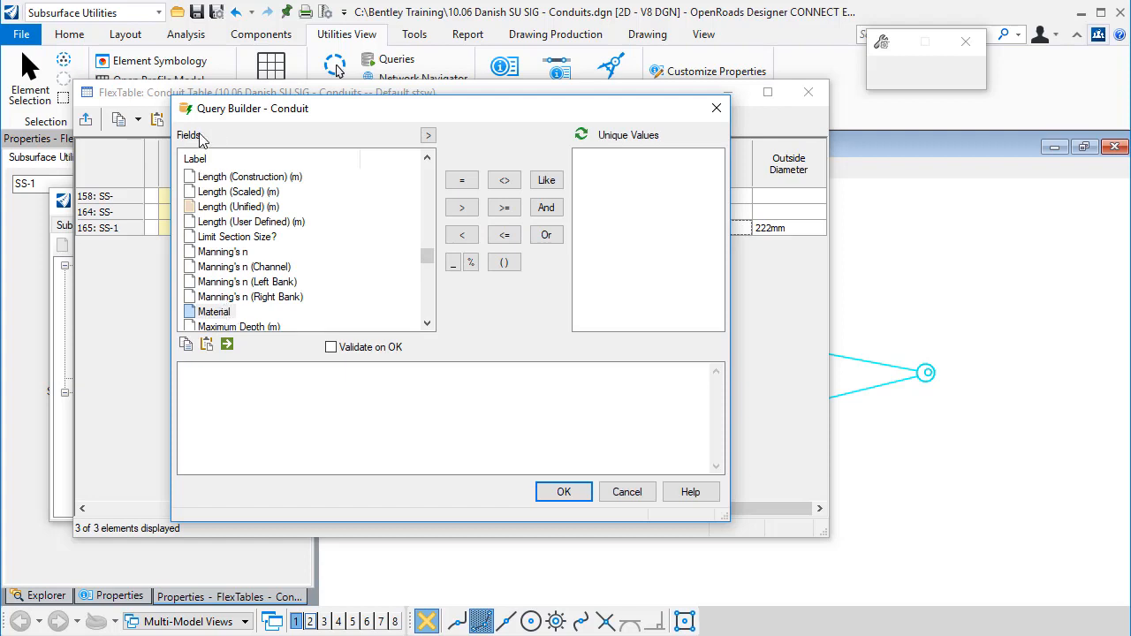
double_click(215, 311)
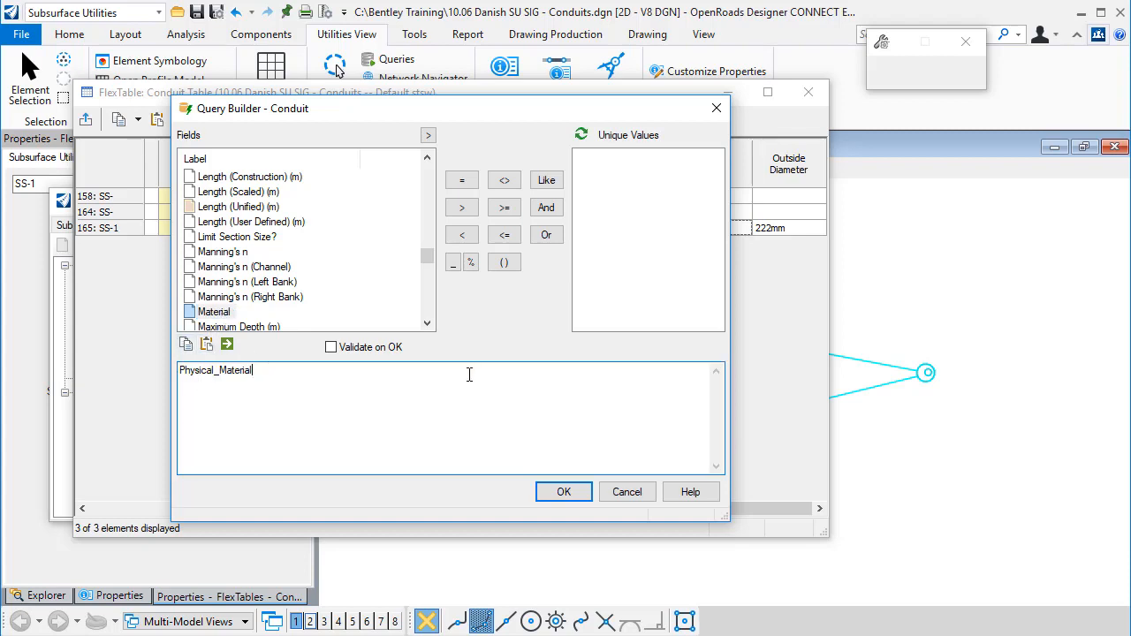
click(462, 181)
click(582, 135)
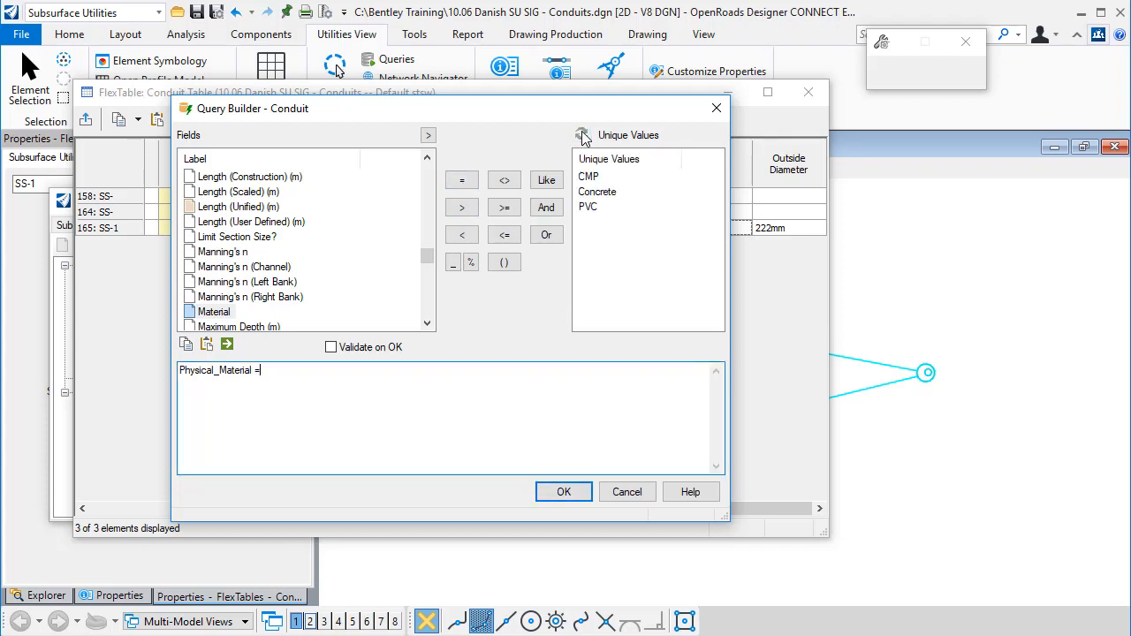
double_click(588, 207)
click(563, 495)
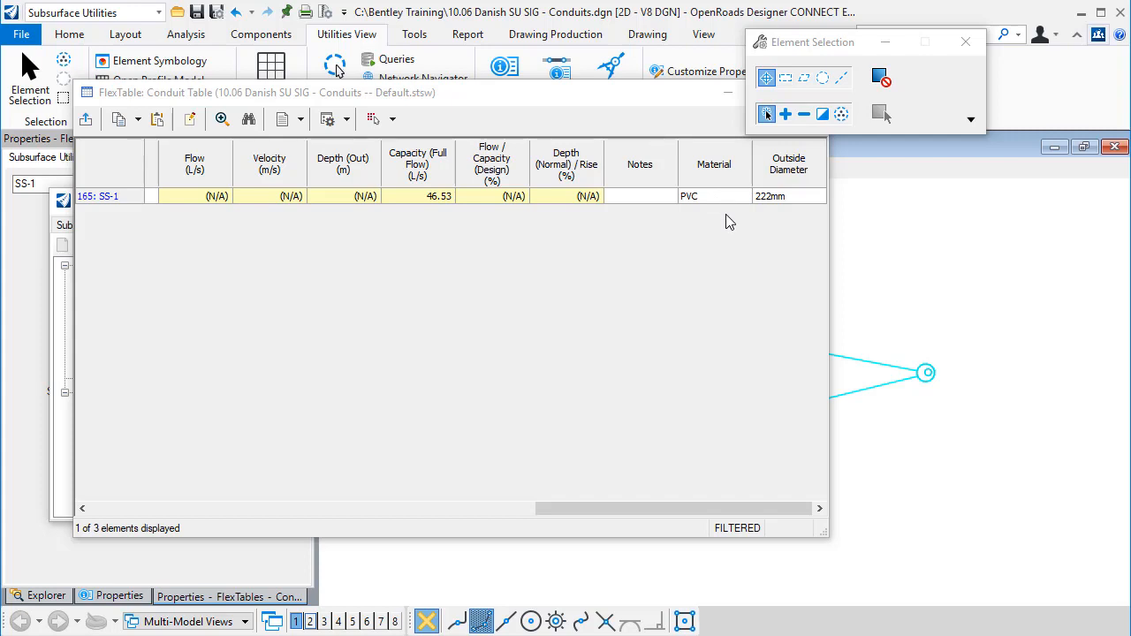
Global edit the Outside Diameter column of the filtered conduits with the Set operation and value 244mm.
right_click(779, 168)
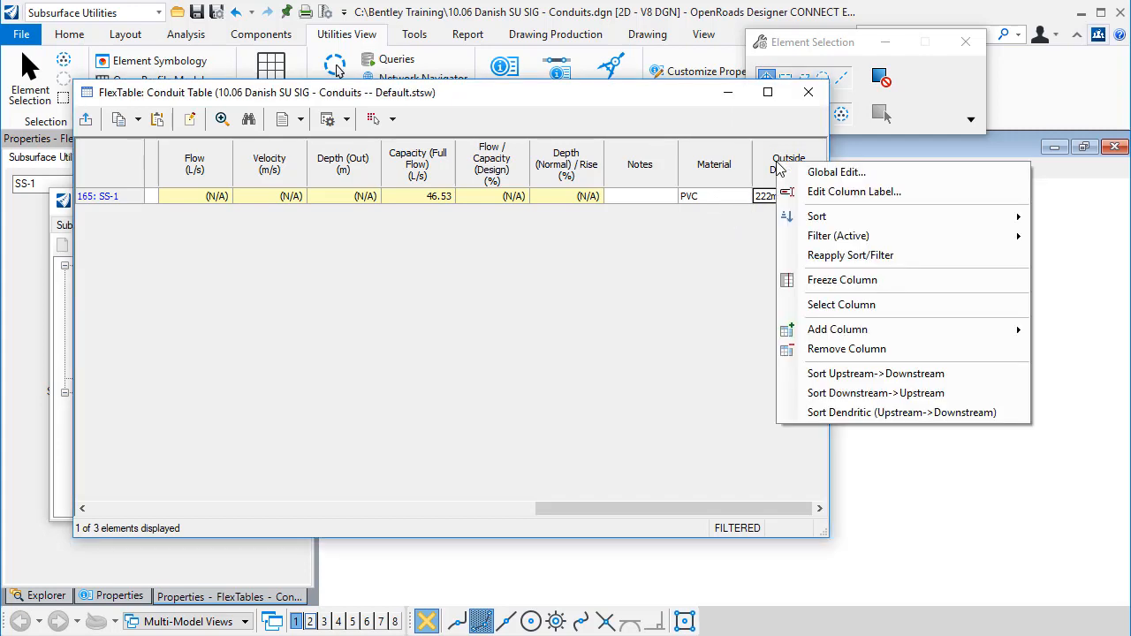
click(824, 173)
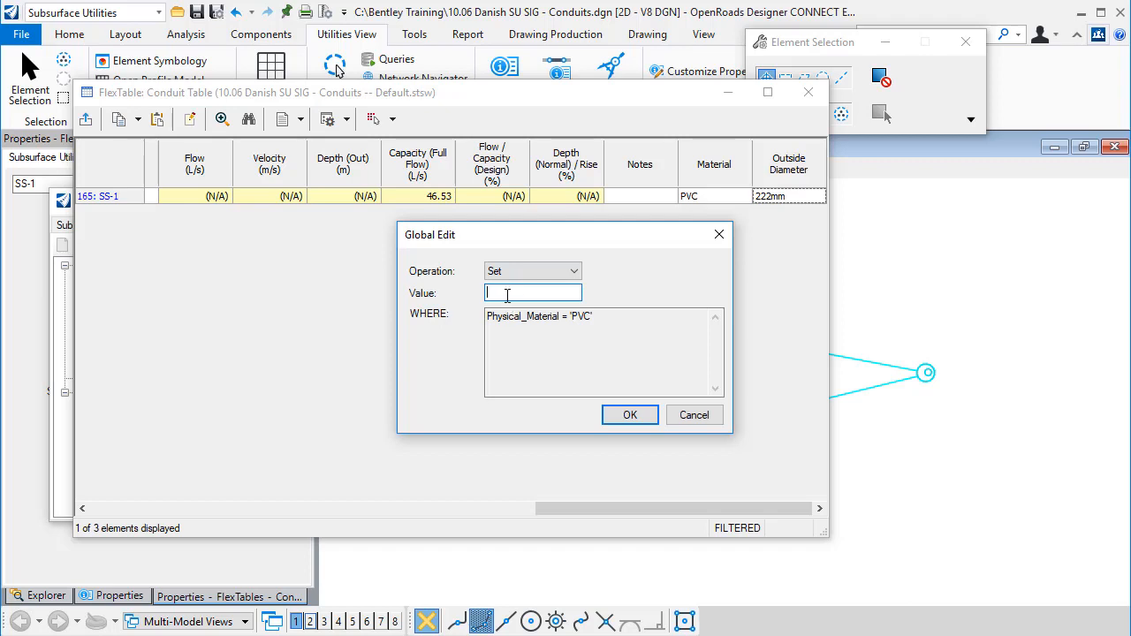
text(244mm)
click(625, 416)
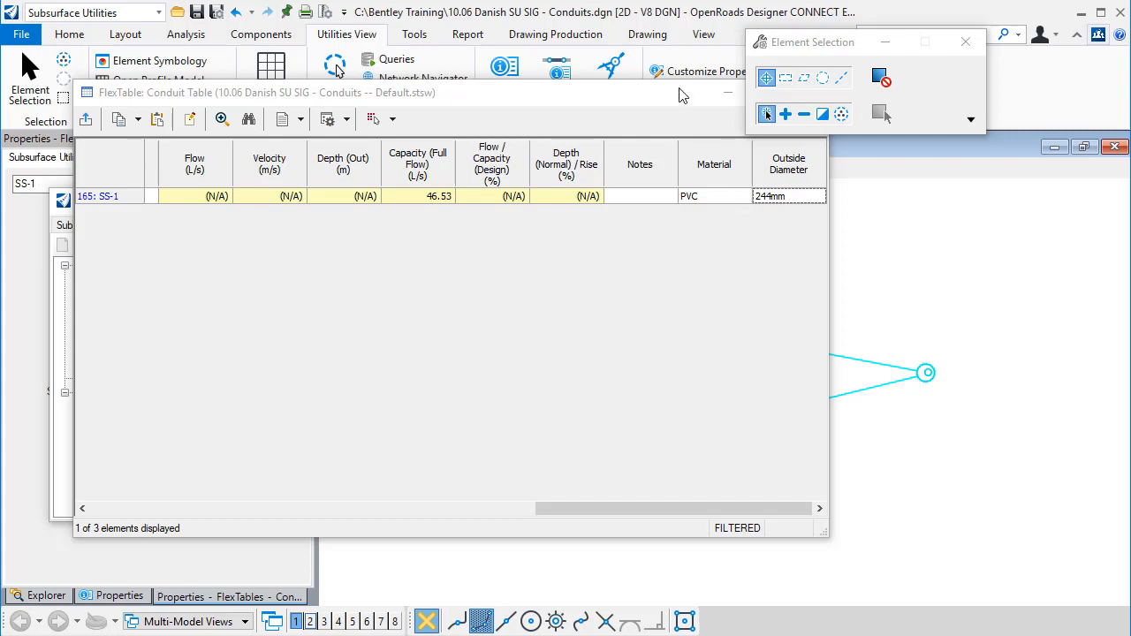
Reset the active filter on the Conduit Table, then close the table and the FlexTables manager.
drag(684, 92, 685, 168)
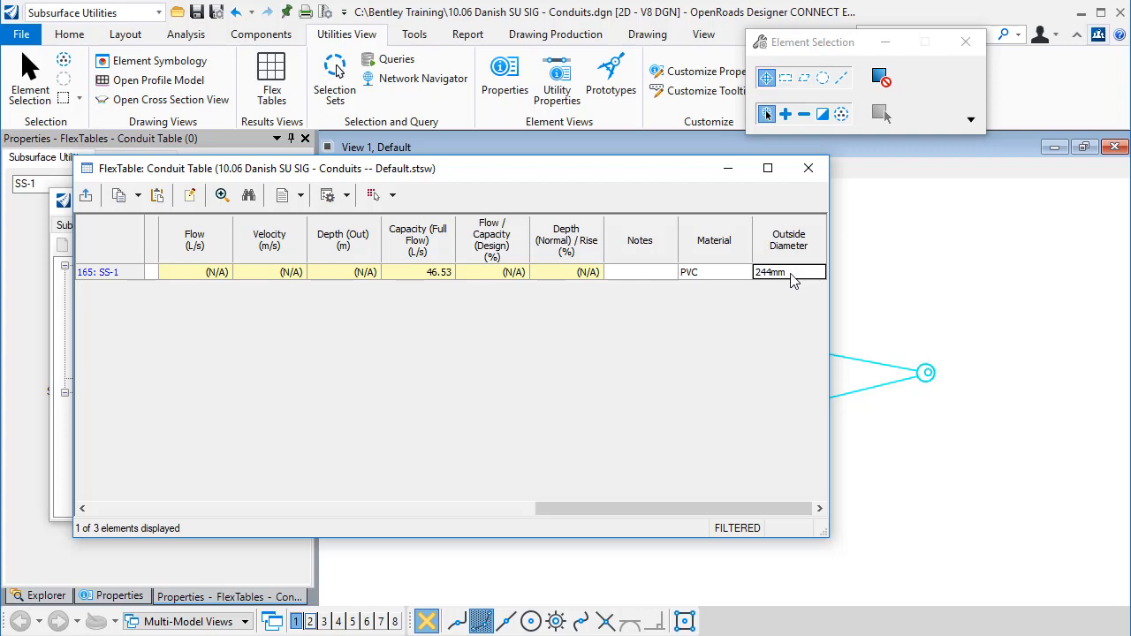
right_click(705, 249)
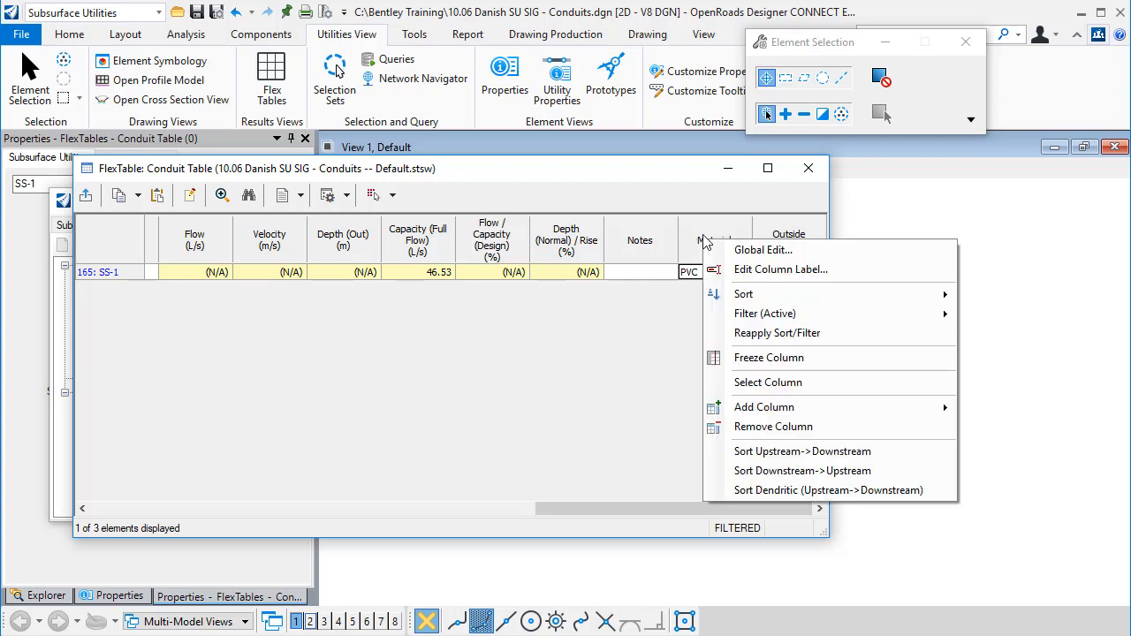
mouse_move(769, 315)
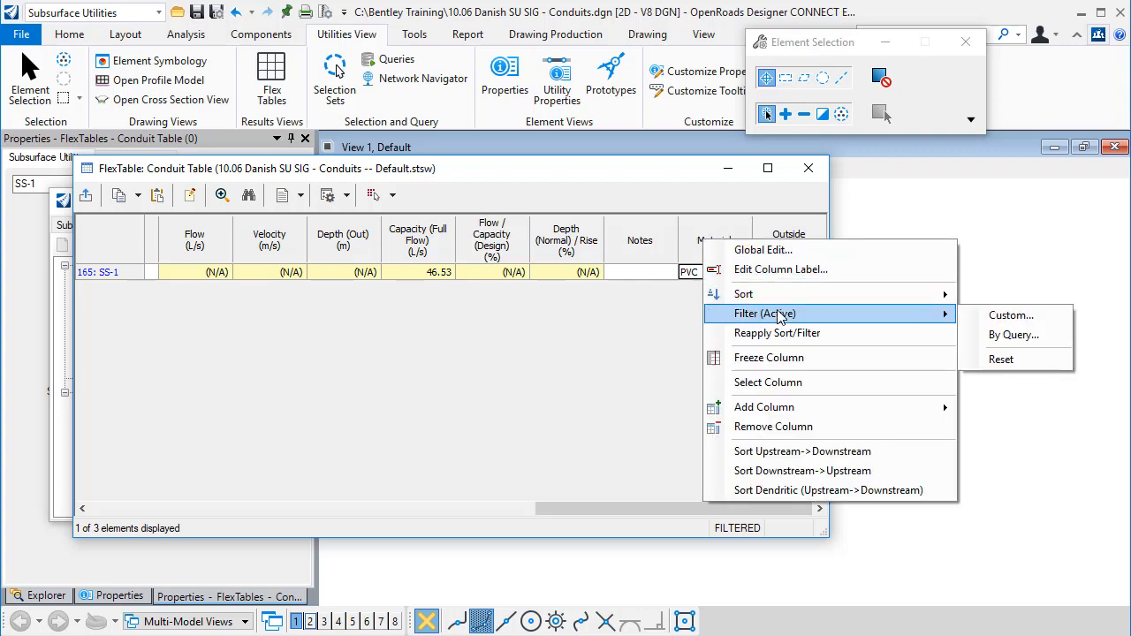
click(1000, 359)
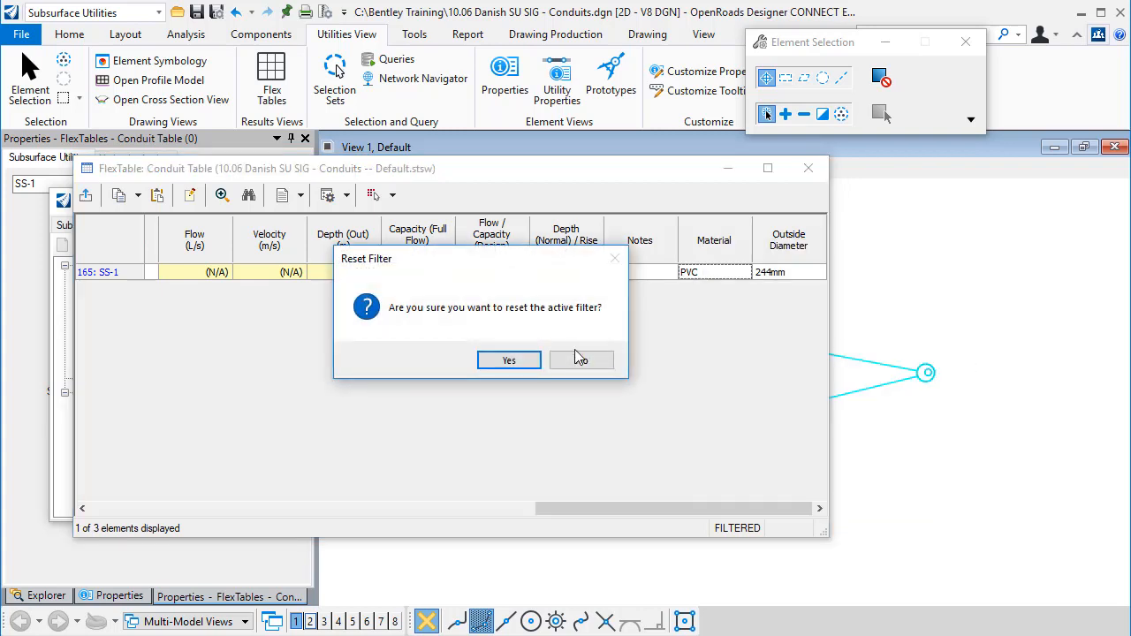
click(510, 358)
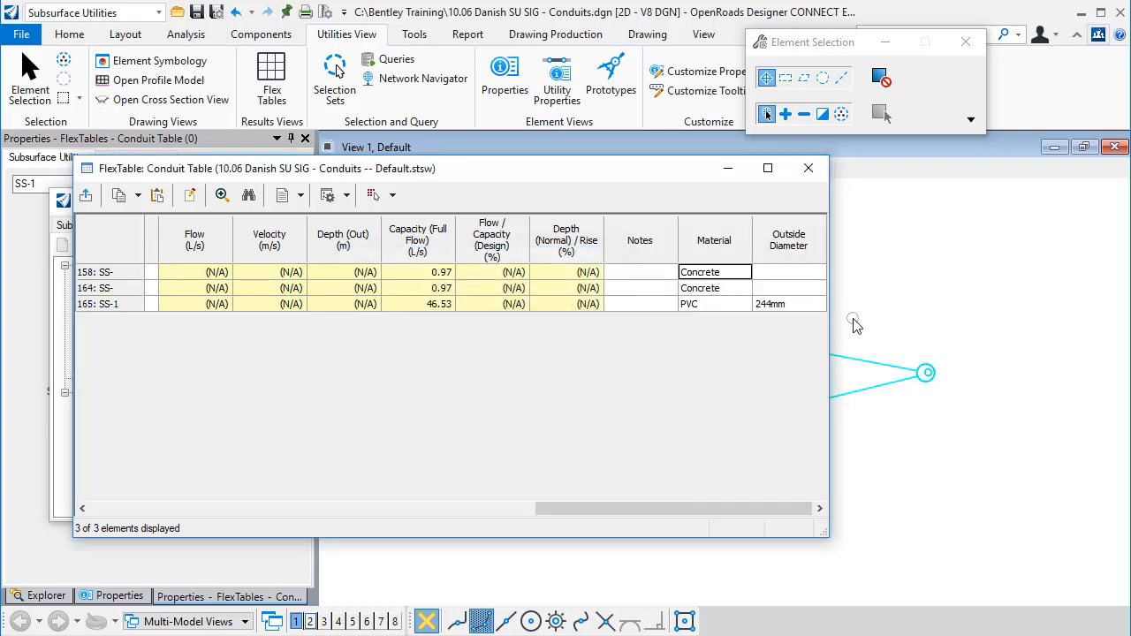
click(811, 173)
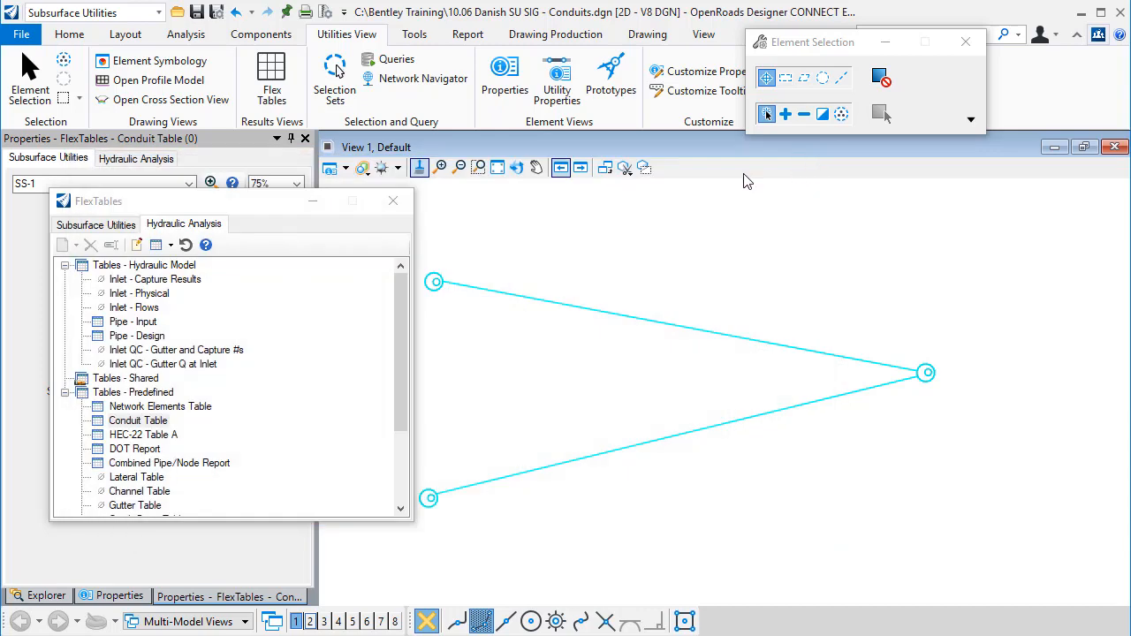
click(394, 205)
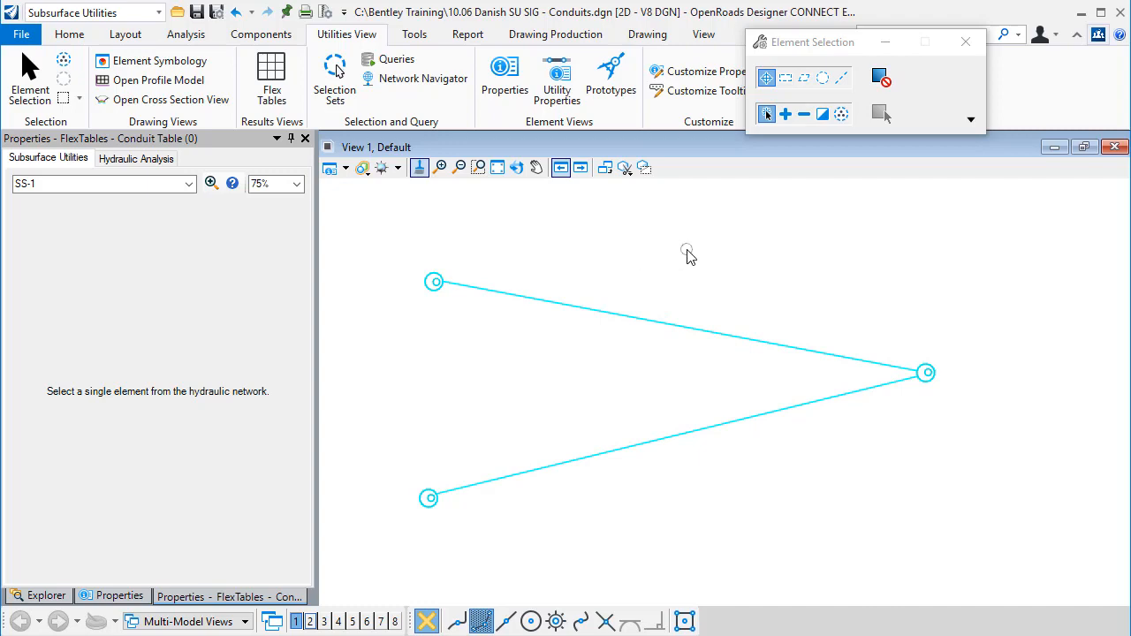
Open the Hydraulic Analysis Element Symbology with the <default> definition and turn off the Conduit ID annotation.
click(152, 60)
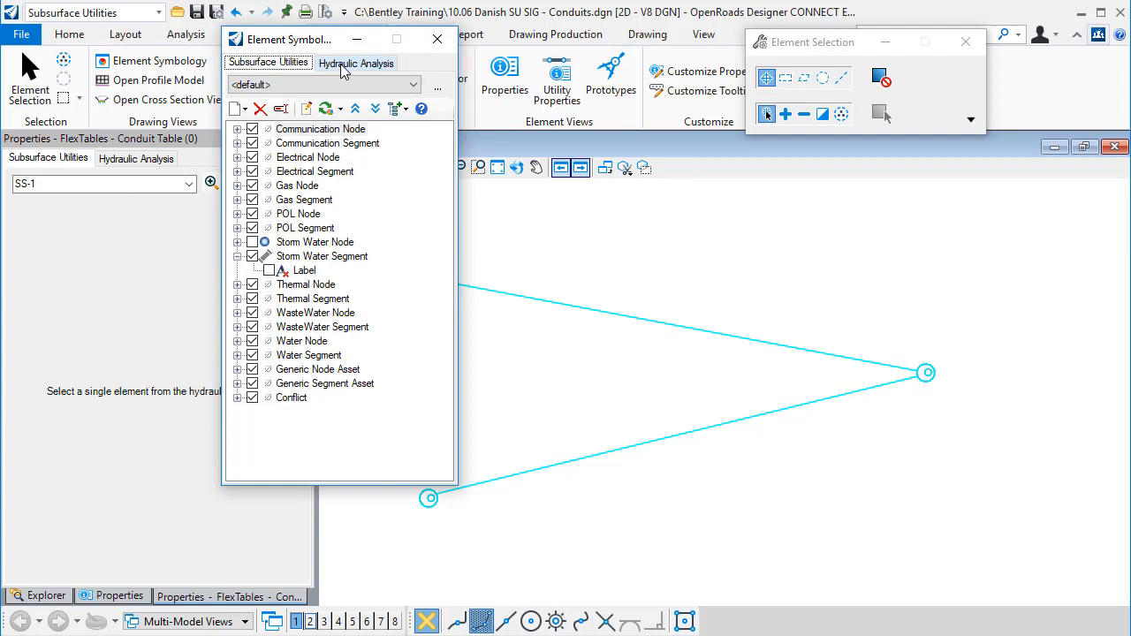
click(340, 64)
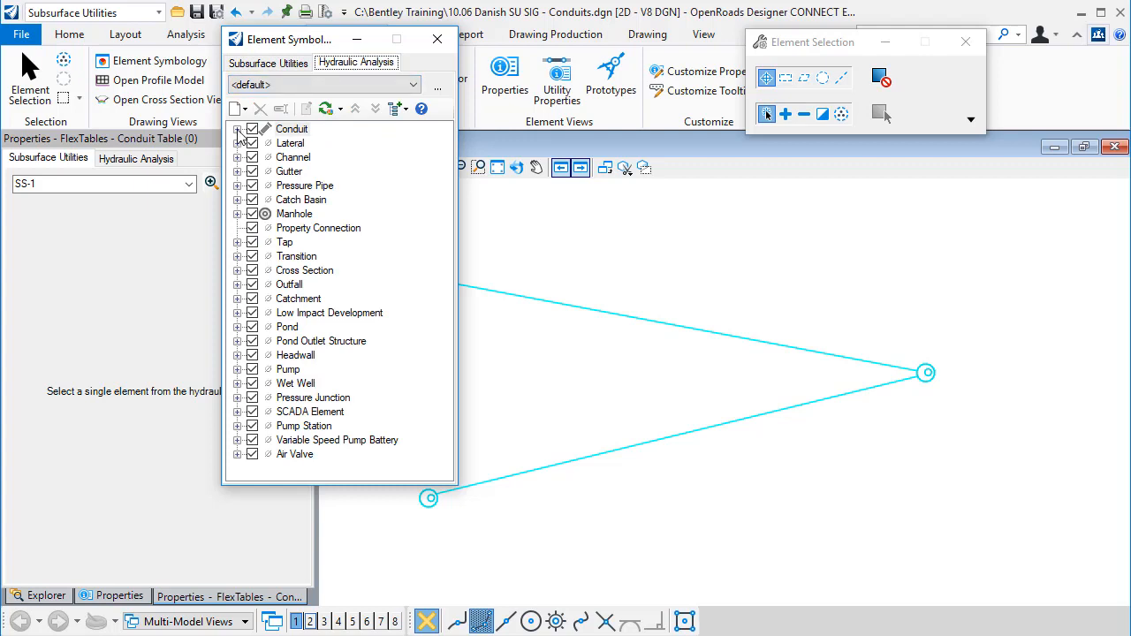
click(414, 86)
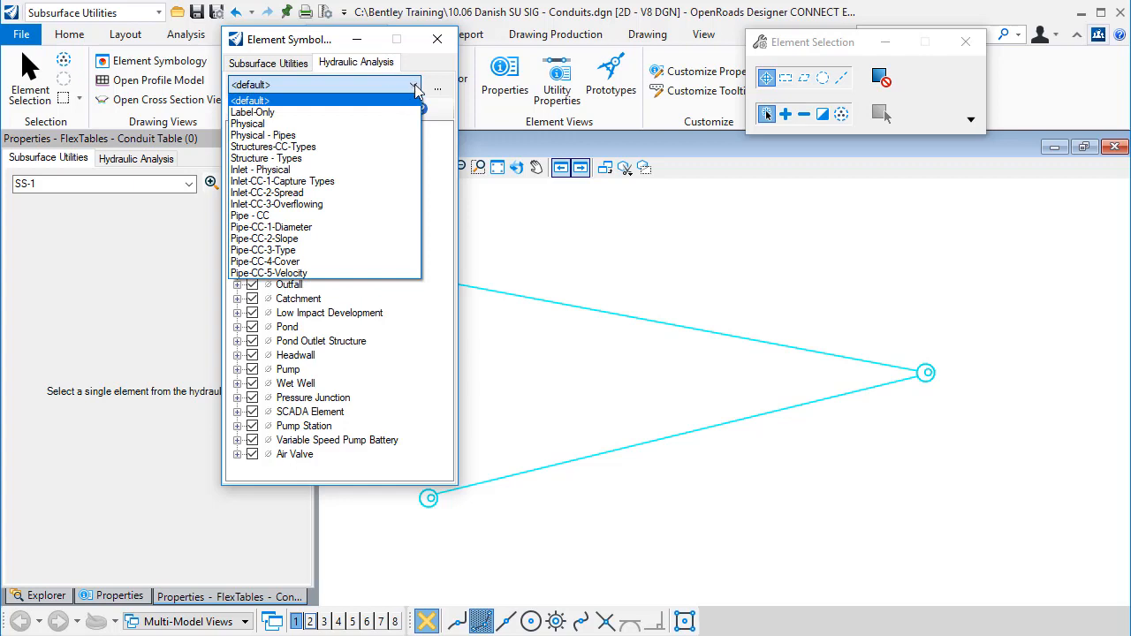
click(319, 81)
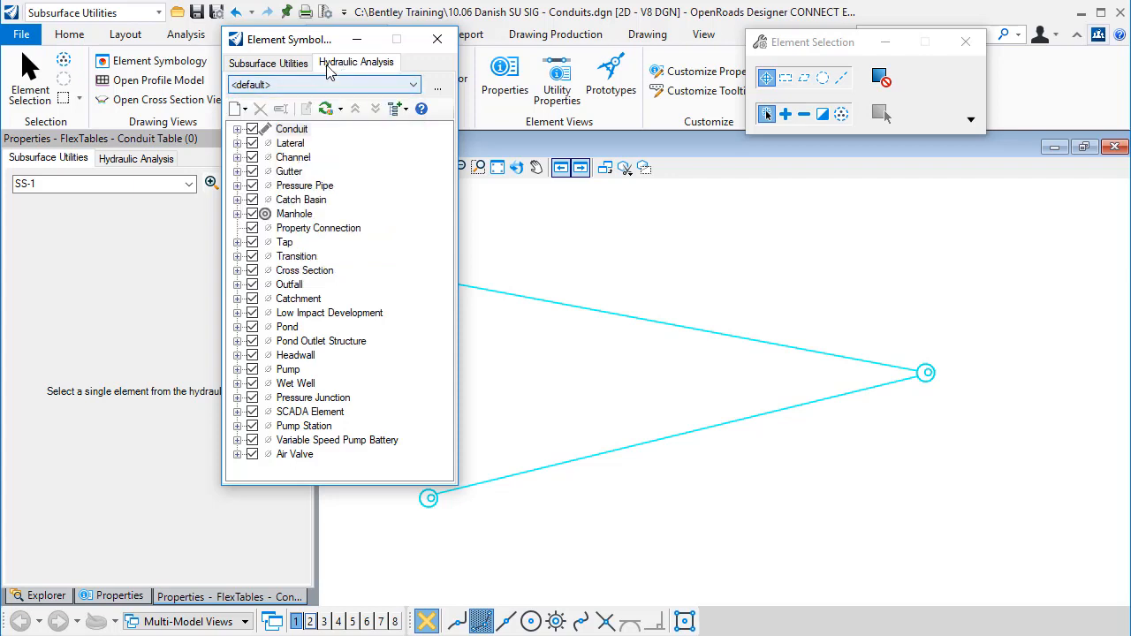
click(237, 129)
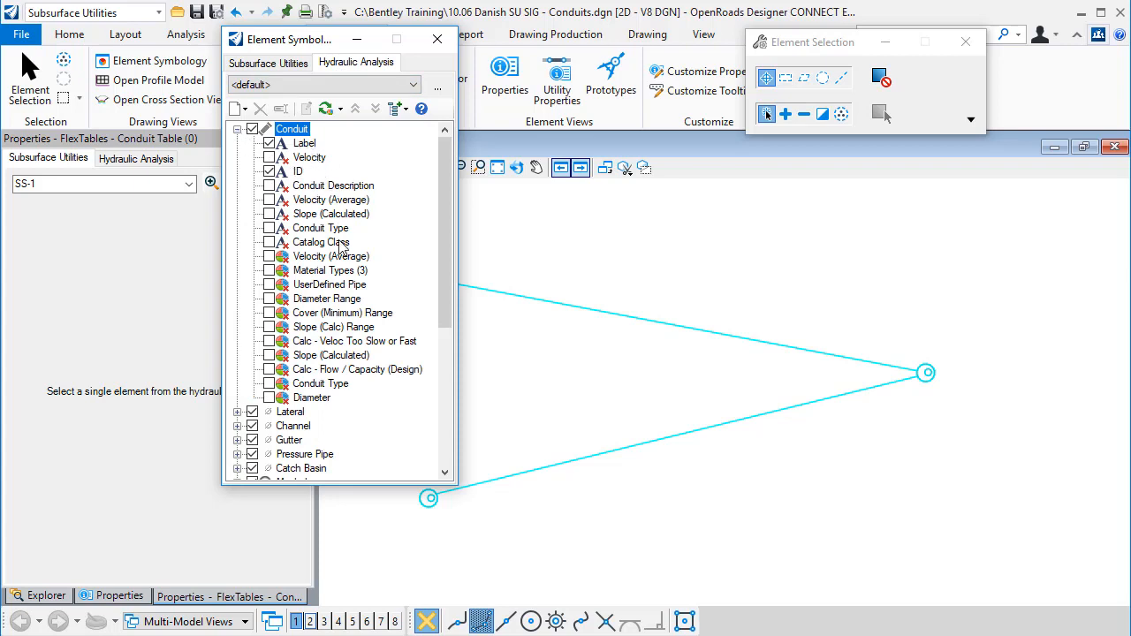
click(269, 173)
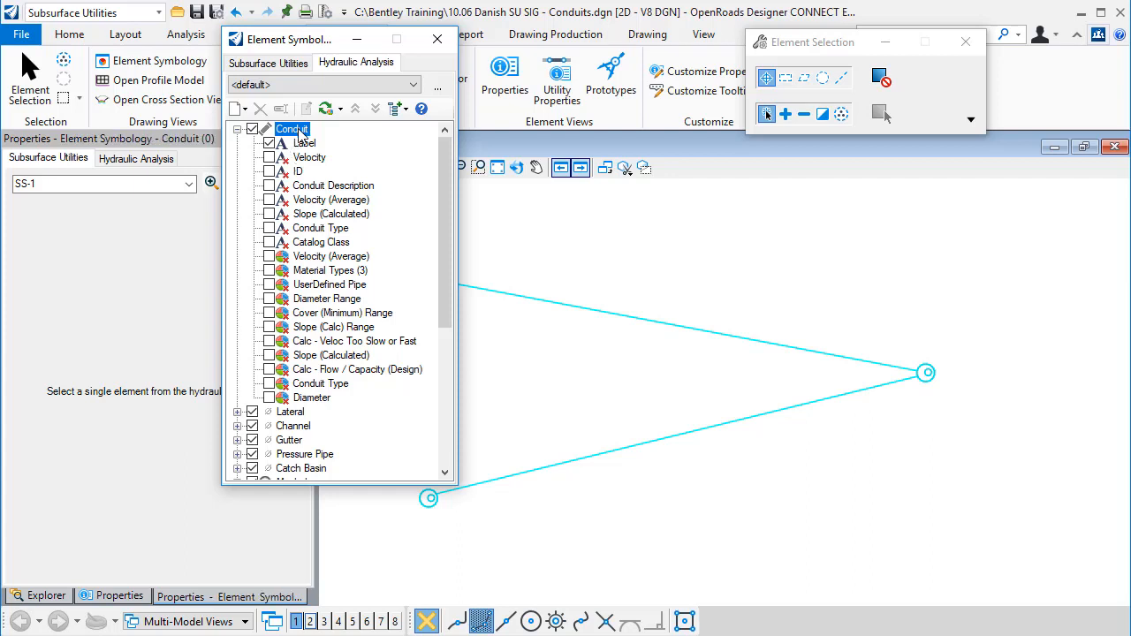
Add a Conduit annotation for the Outside Diameter field applied to all elements, and close Element Symbology.
right_click(301, 132)
mouse_move(353, 146)
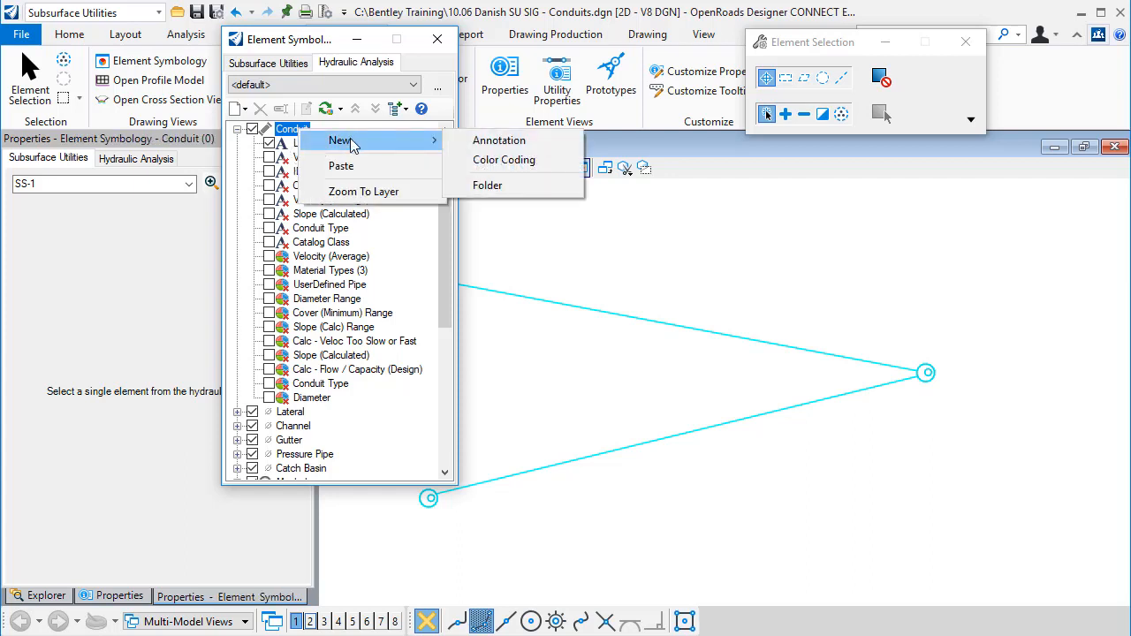
click(470, 142)
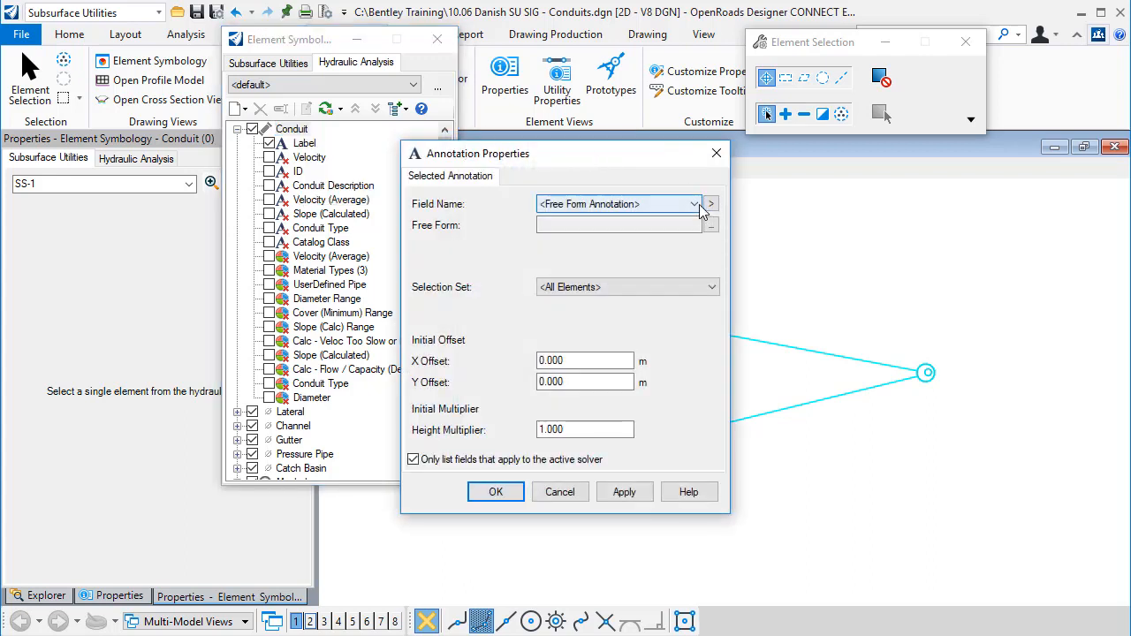
click(696, 205)
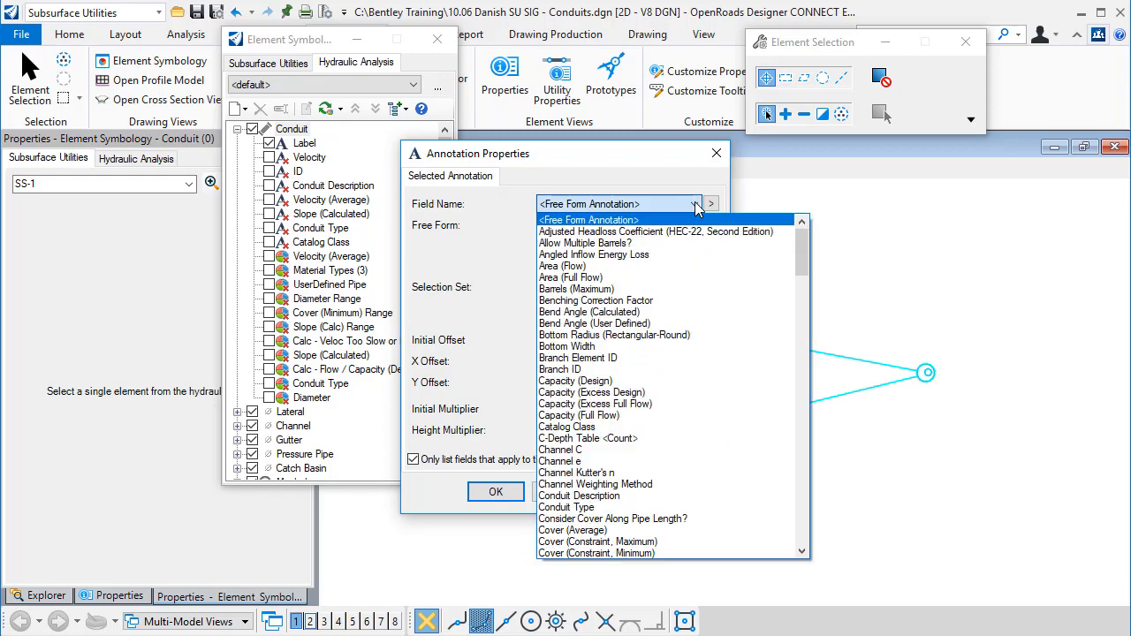
scroll(795, 320, down, 5)
drag(794, 319, 794, 457)
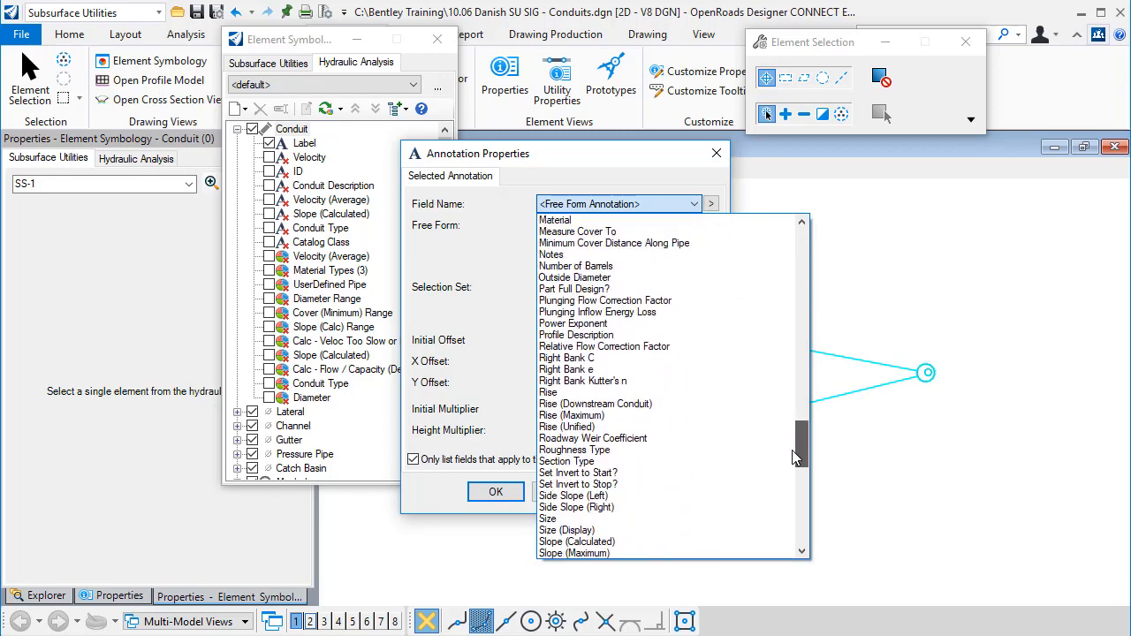
click(599, 280)
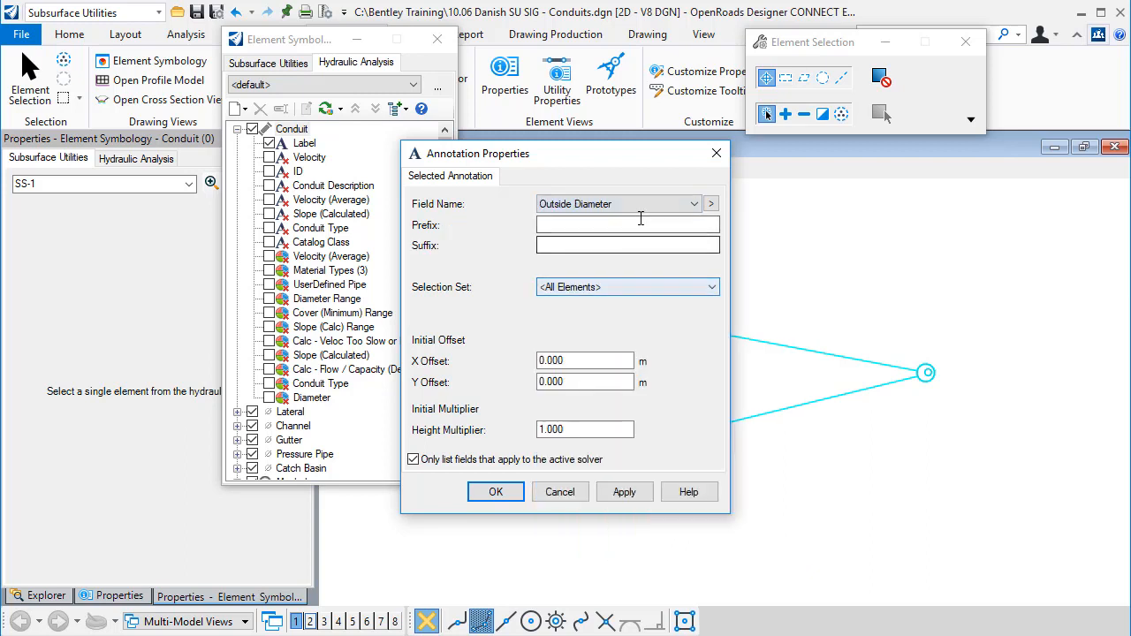
click(623, 492)
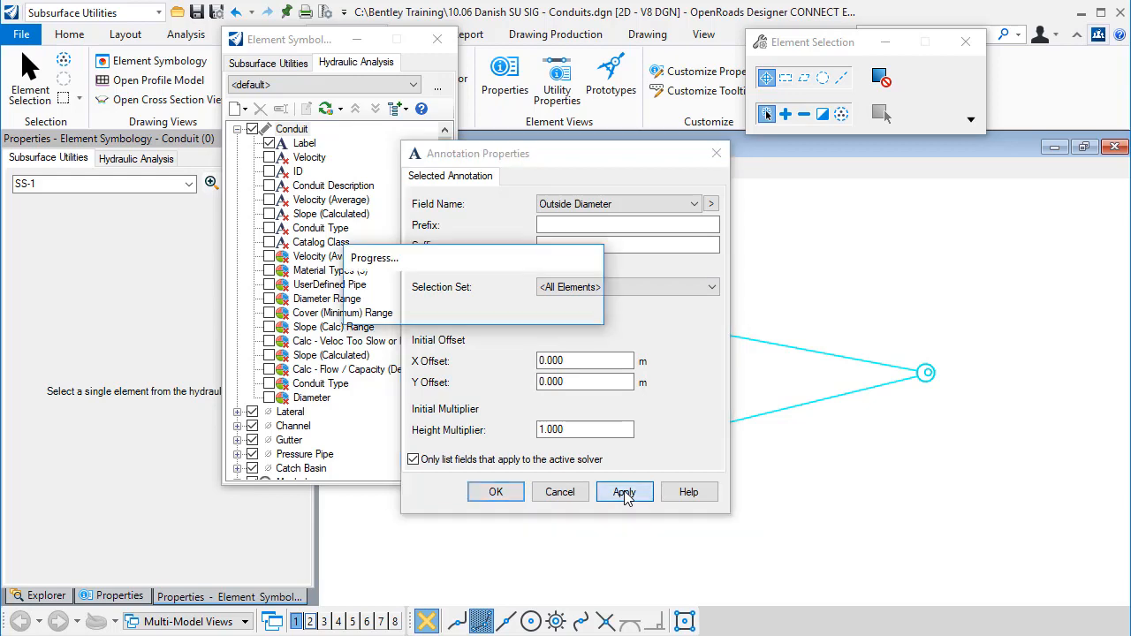
click(495, 493)
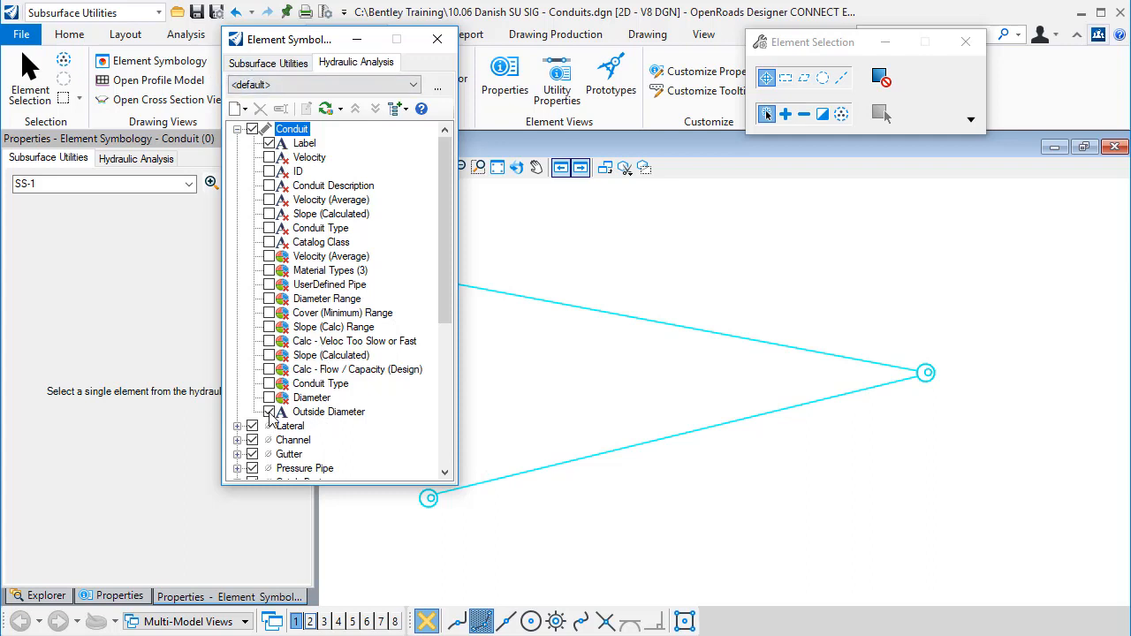
click(438, 40)
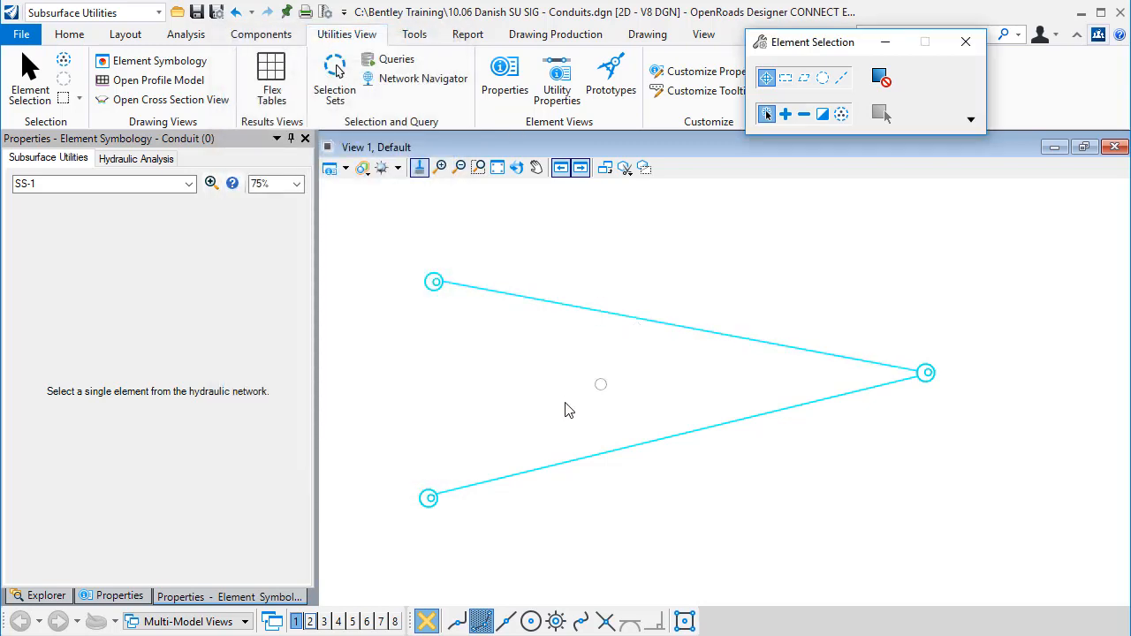
Enable analytic symbology in View 1's attributes and set its product to Hydraulic Analysis.
click(330, 169)
drag(210, 210, 290, 35)
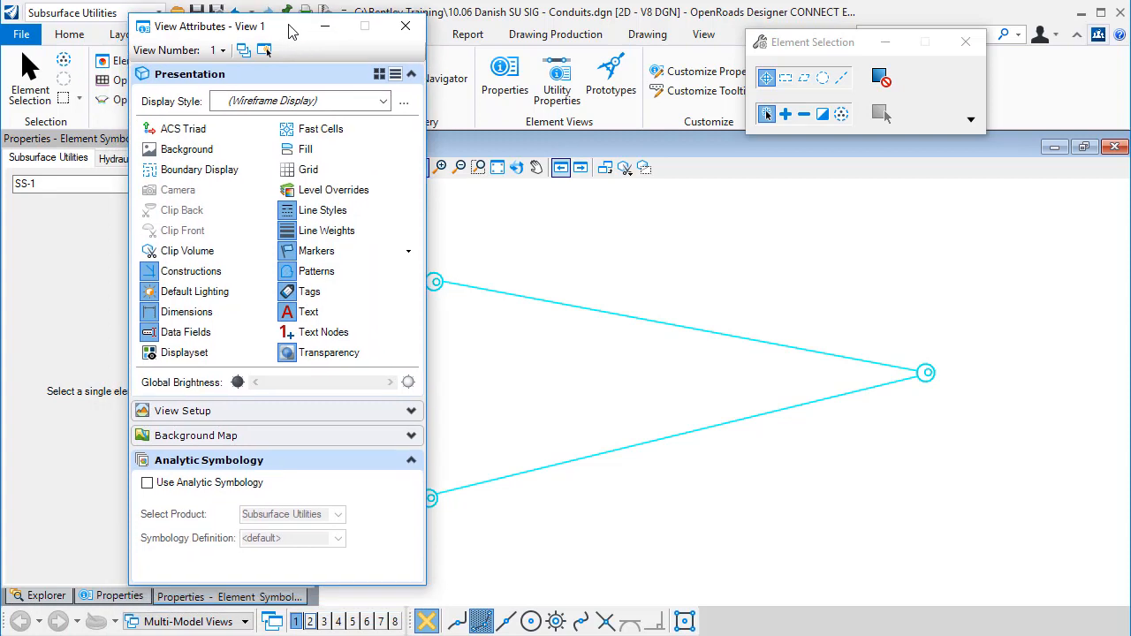
click(148, 485)
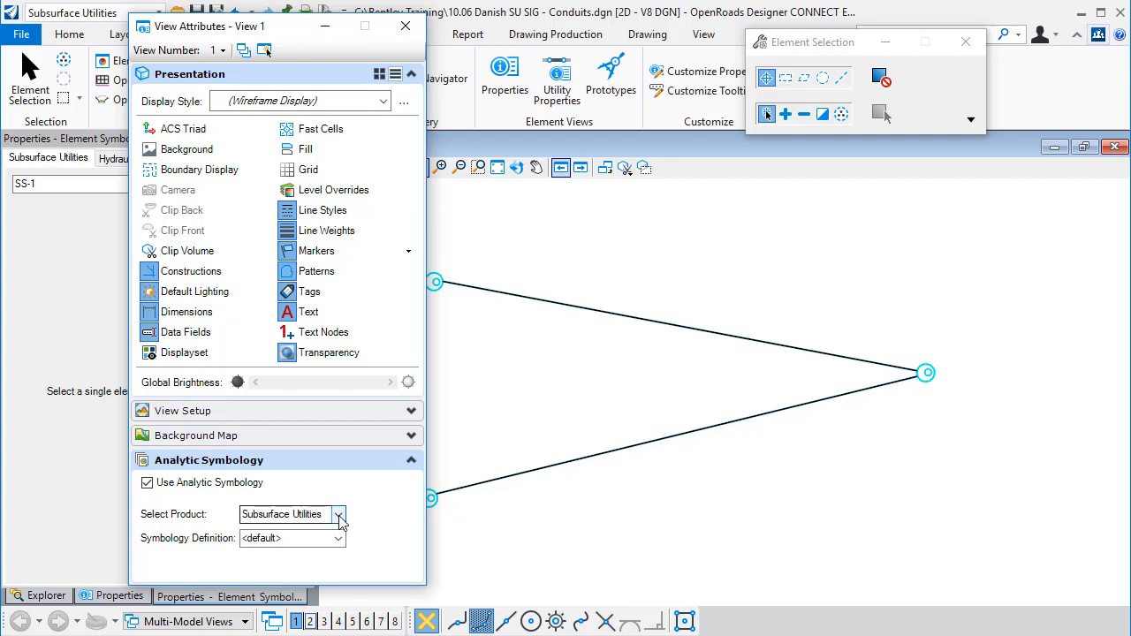
click(339, 516)
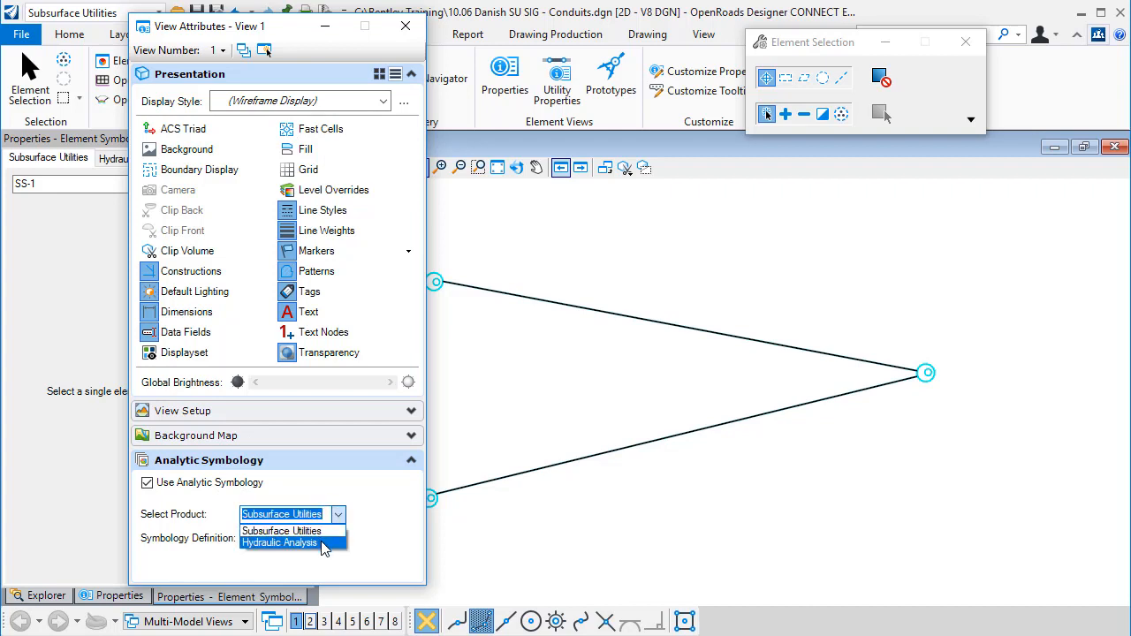
click(322, 543)
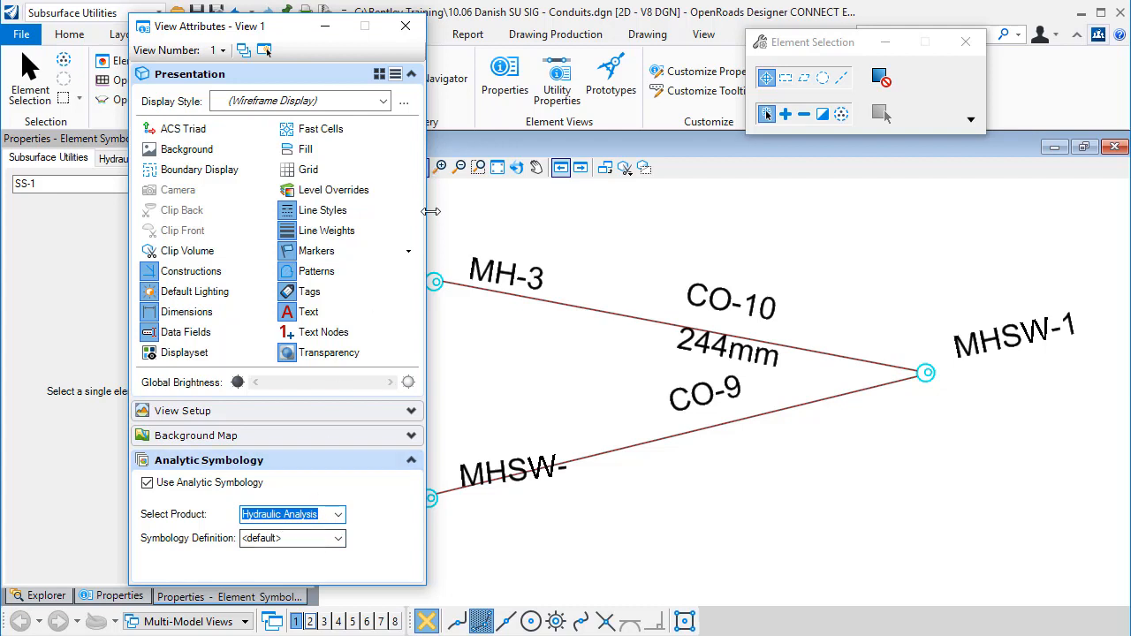
Close View 1's attributes and try a drawing scale of 1:500 on the annotated conduits.
click(406, 31)
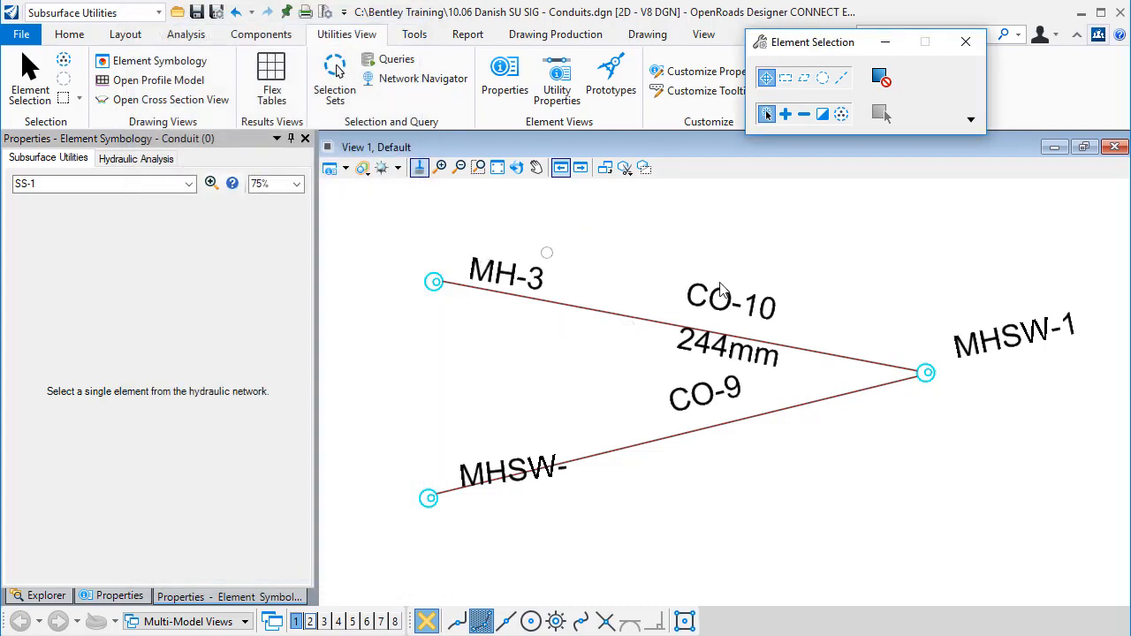
click(645, 42)
drag(818, 45, 629, 84)
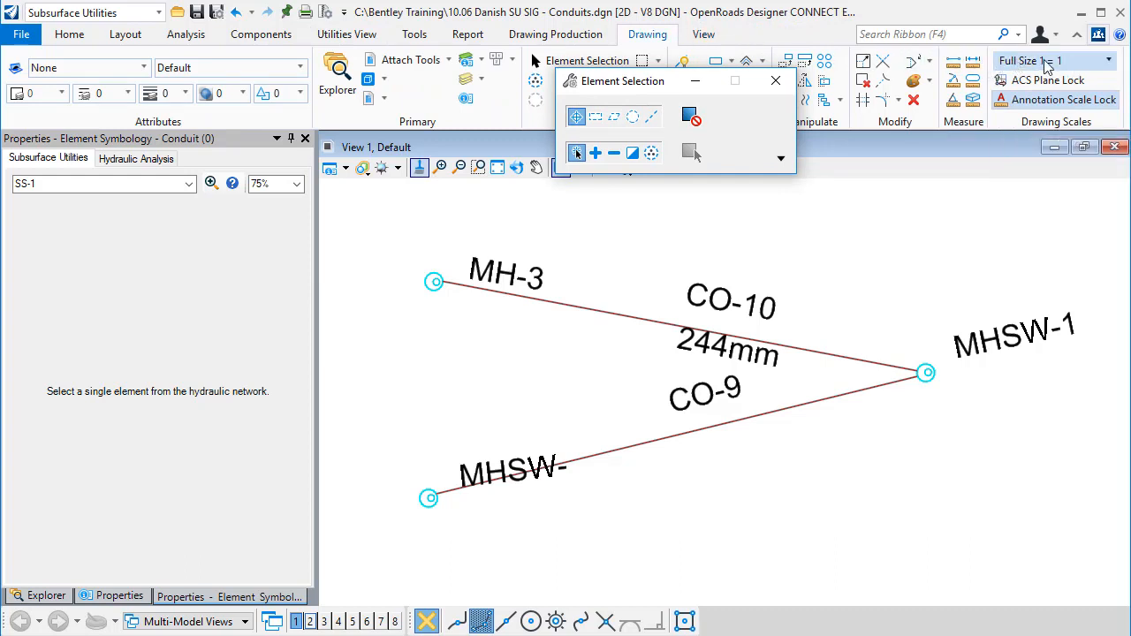
click(1109, 61)
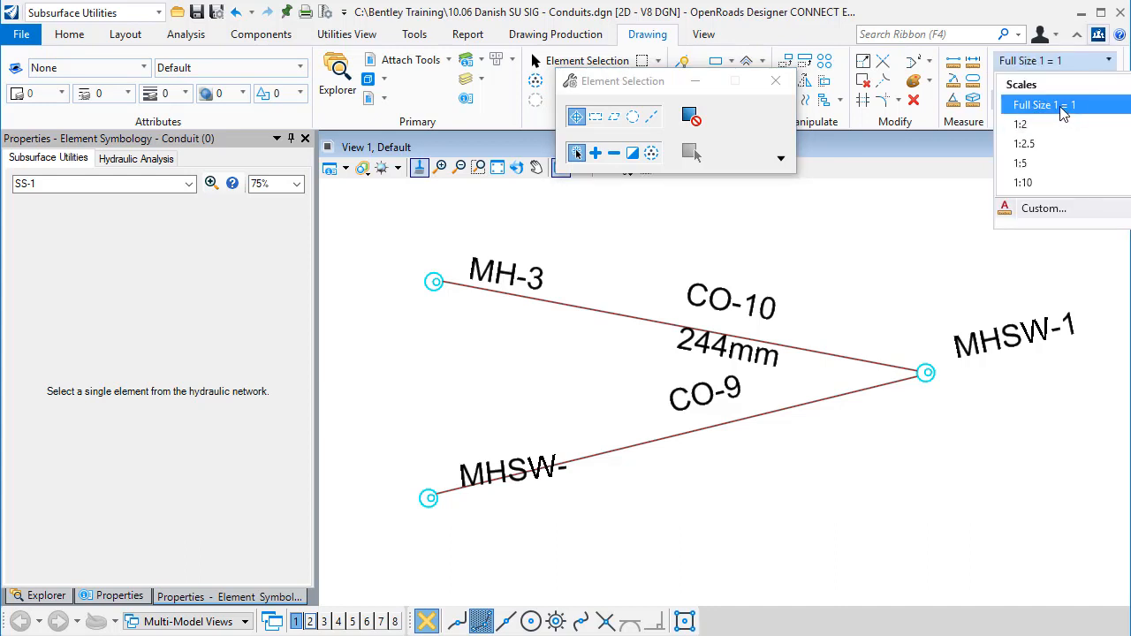
scroll(1063, 113, down, 4)
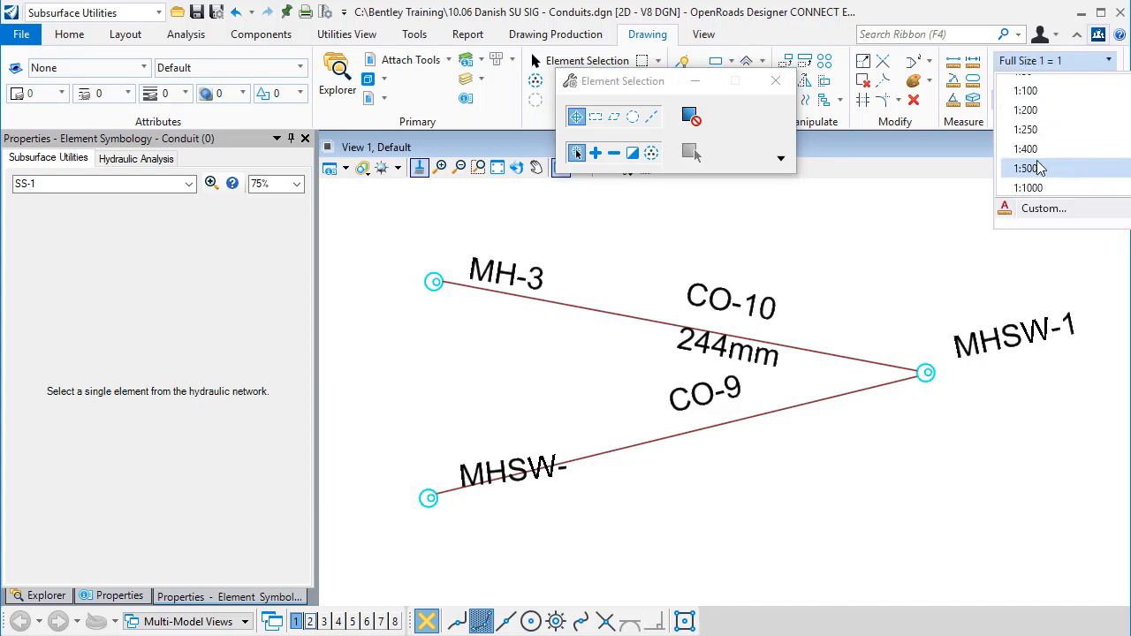
click(1035, 169)
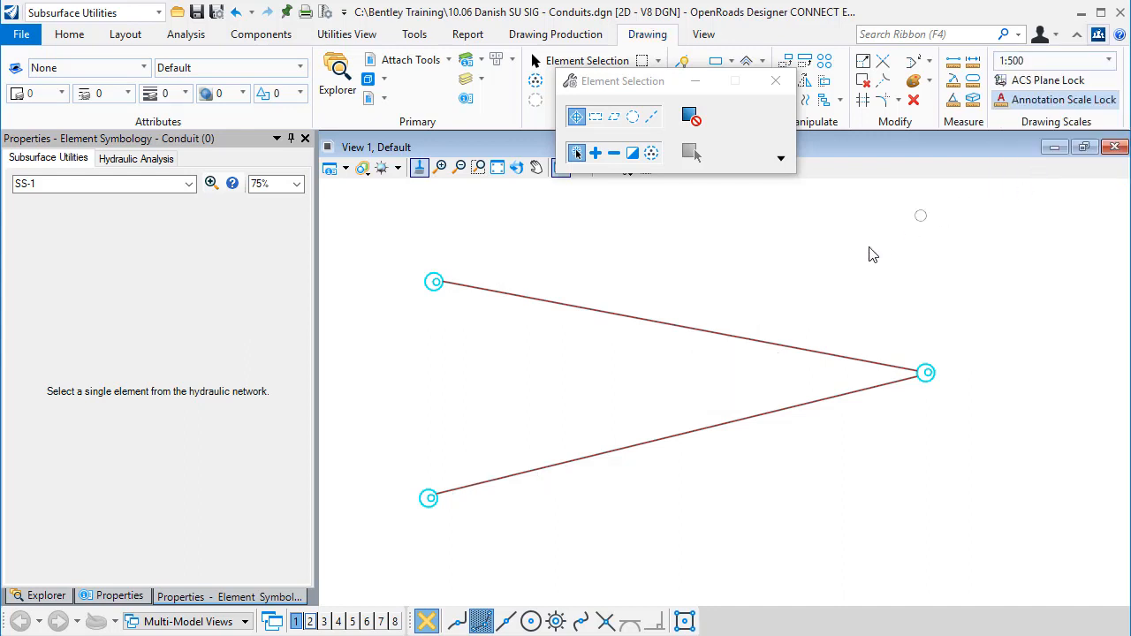
scroll(658, 354, down, 2)
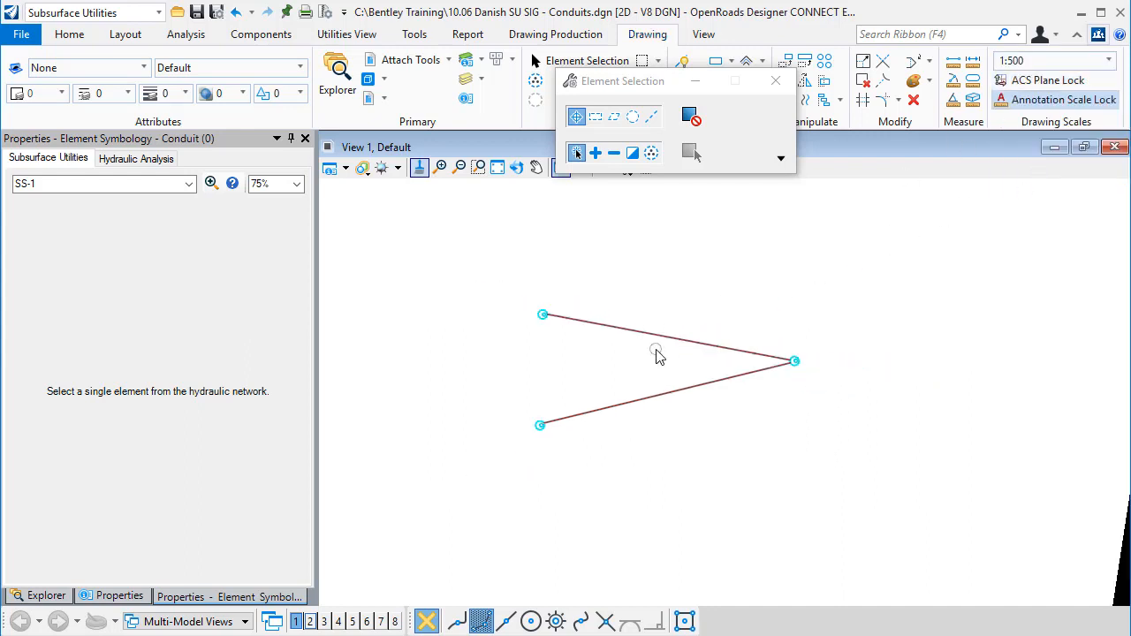
scroll(658, 354, down, 3)
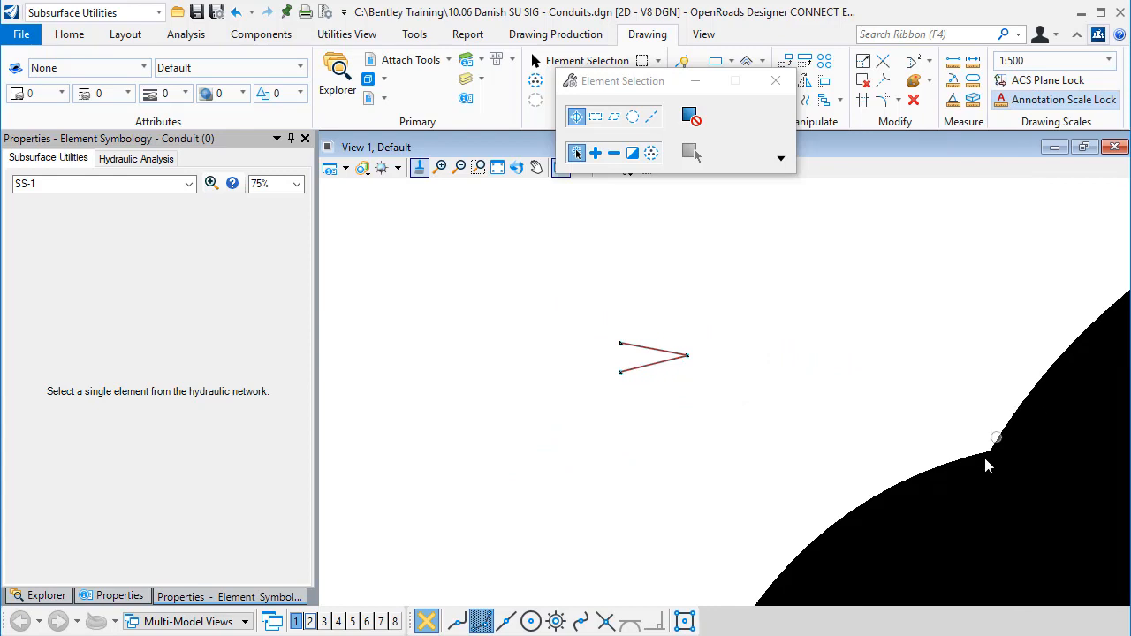
Return the drawing scale to Full Size 1 = 1 and bring the annotated conduits back into view.
click(1109, 60)
scroll(1040, 118, up, 3)
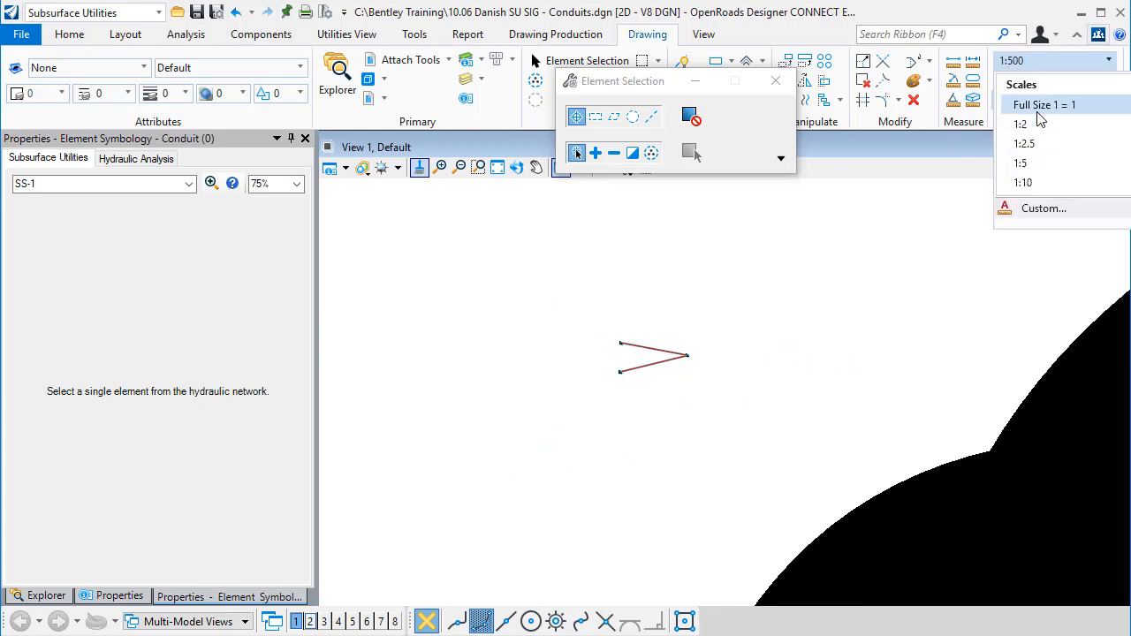
click(1041, 106)
scroll(668, 377, up, 3)
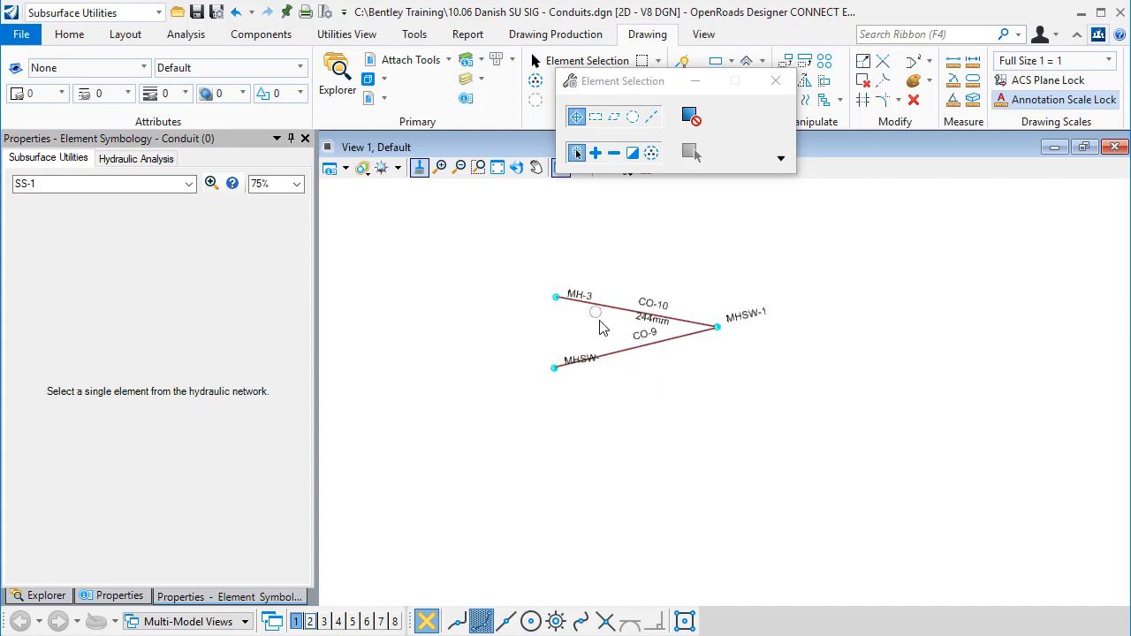
scroll(599, 327, up, 3)
middle_drag(606, 331, 604, 410)
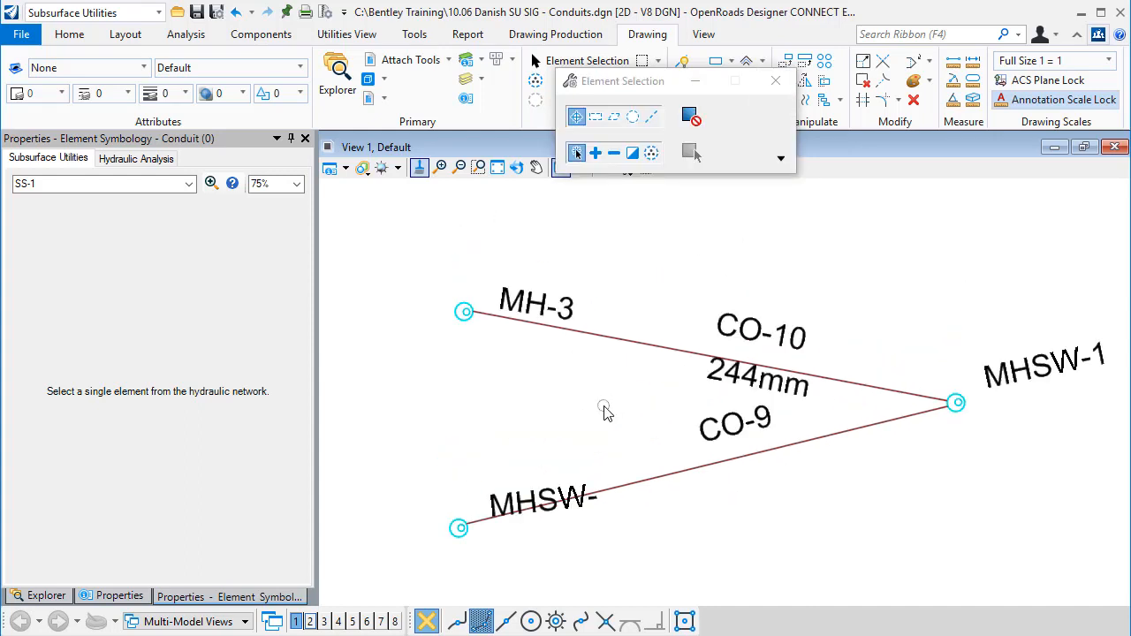
Reopen the Hydraulic Analysis Element Symbology and turn off the Manhole symbology.
click(346, 41)
click(165, 64)
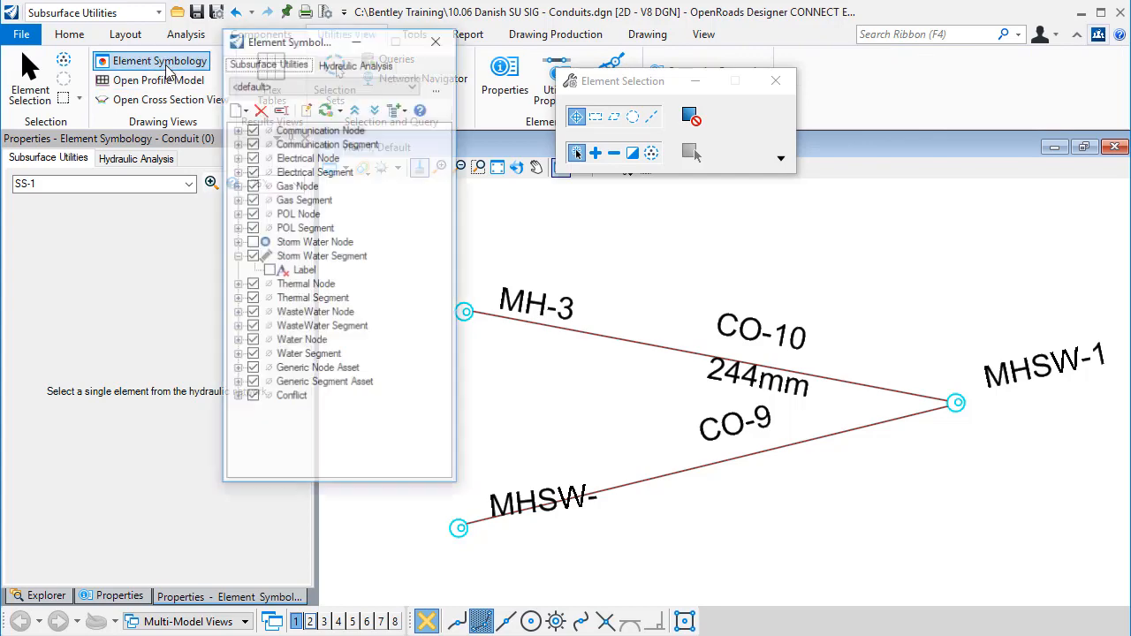
click(337, 63)
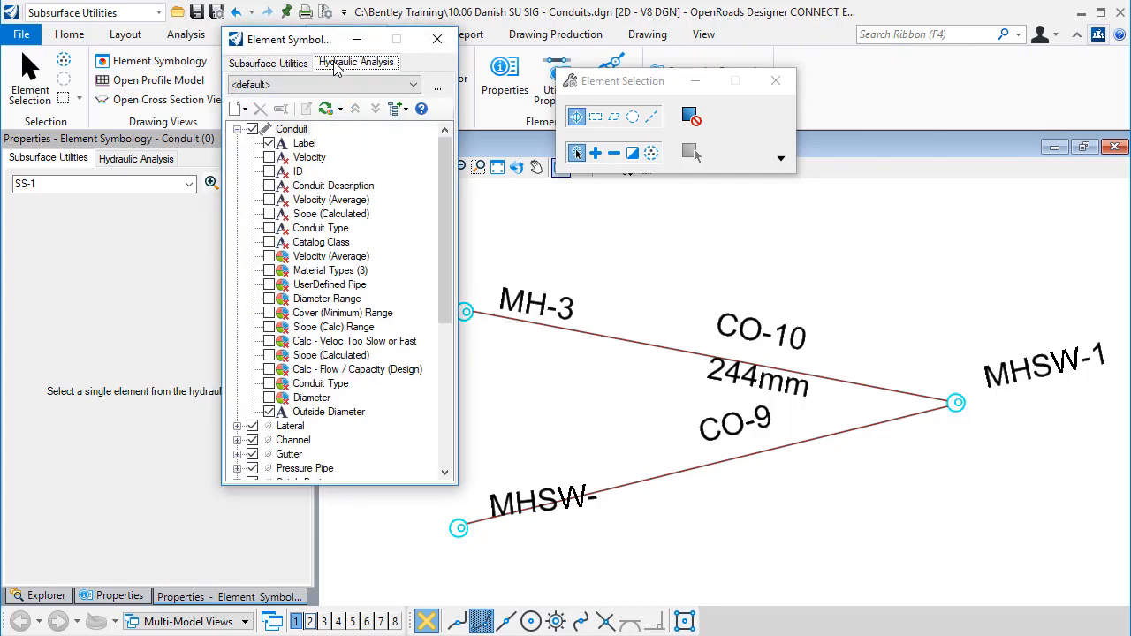
drag(295, 46, 226, 66)
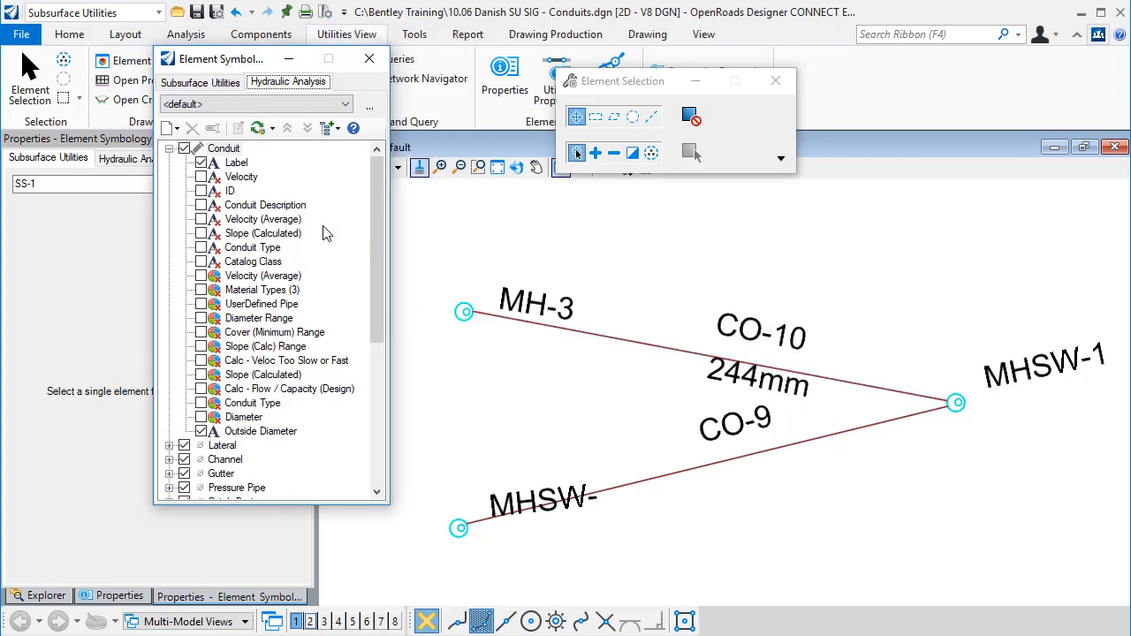
click(170, 150)
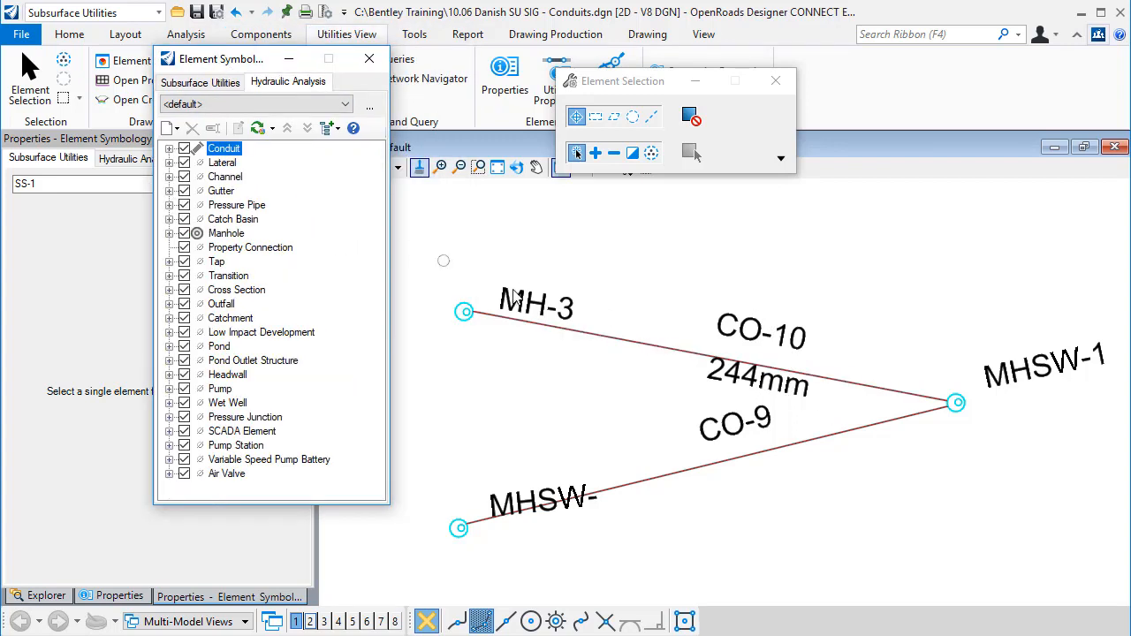
click(184, 235)
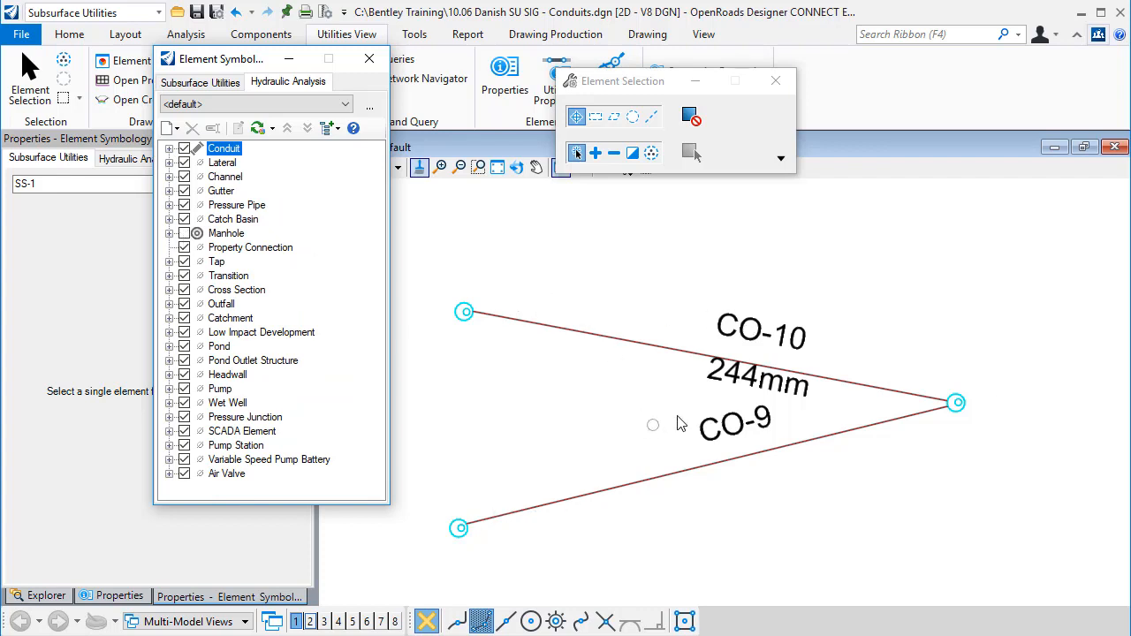
Set the initial X offset of the Conduit's Outside Diameter annotation to -5 m and apply it.
click(170, 148)
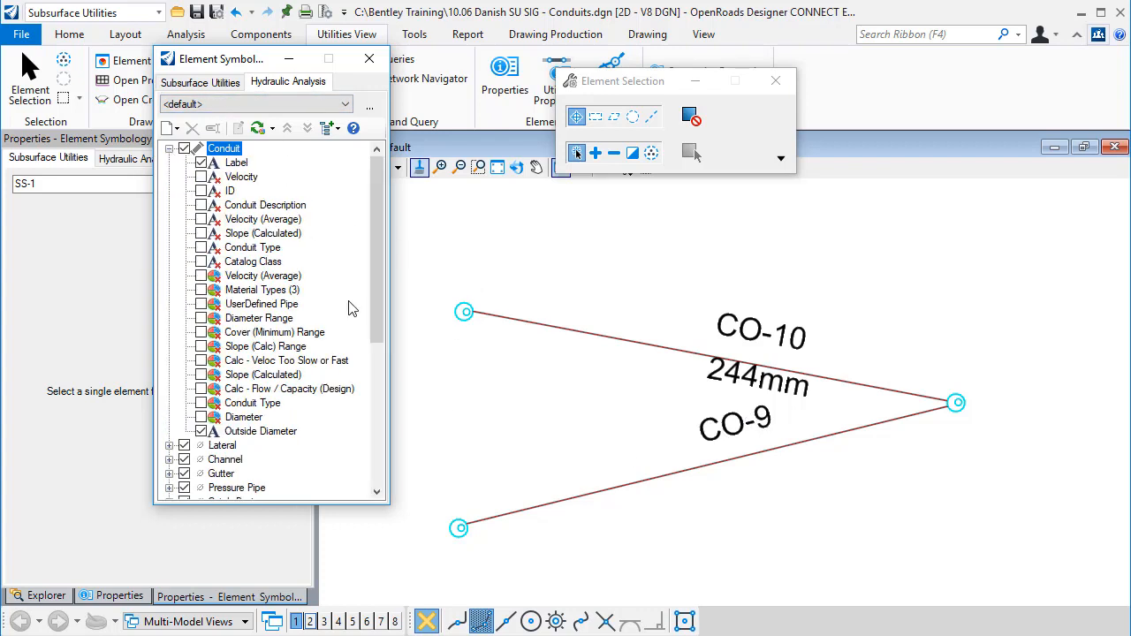
click(265, 432)
double_click(269, 433)
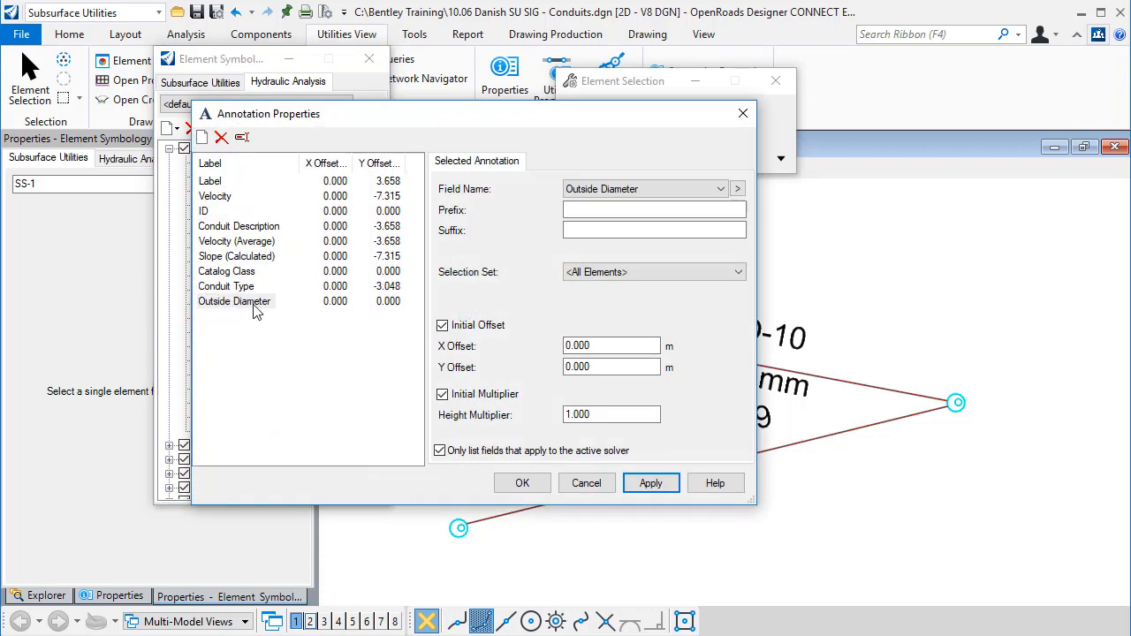
mouse_move(530, 125)
mouse_down()
mouse_move(394, 111)
mouse_move(433, 124)
mouse_up()
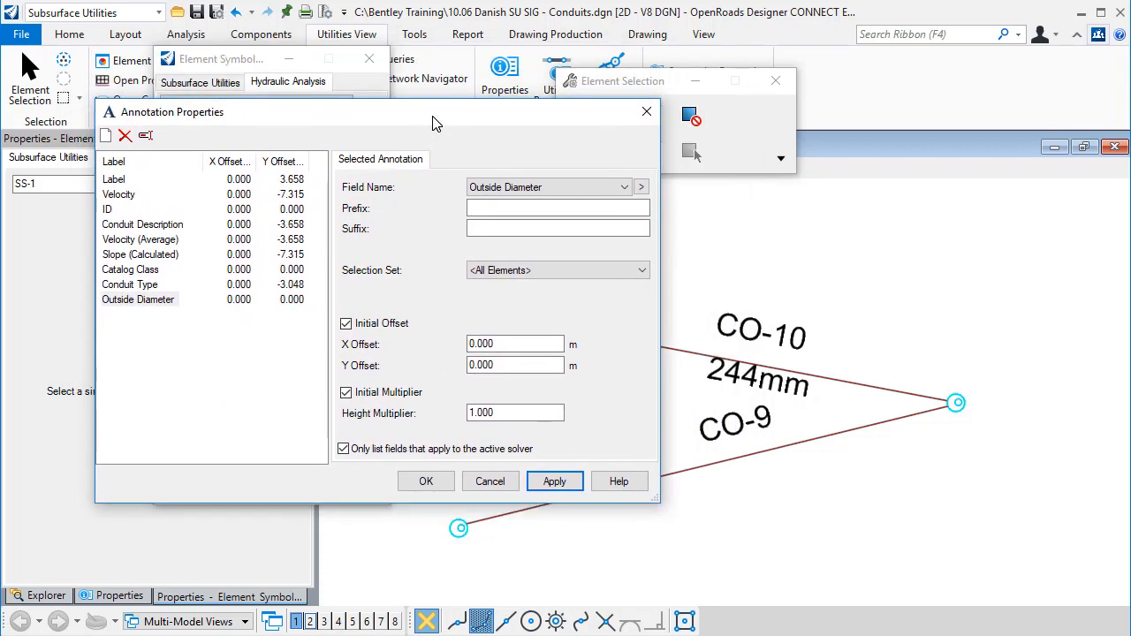
double_click(505, 344)
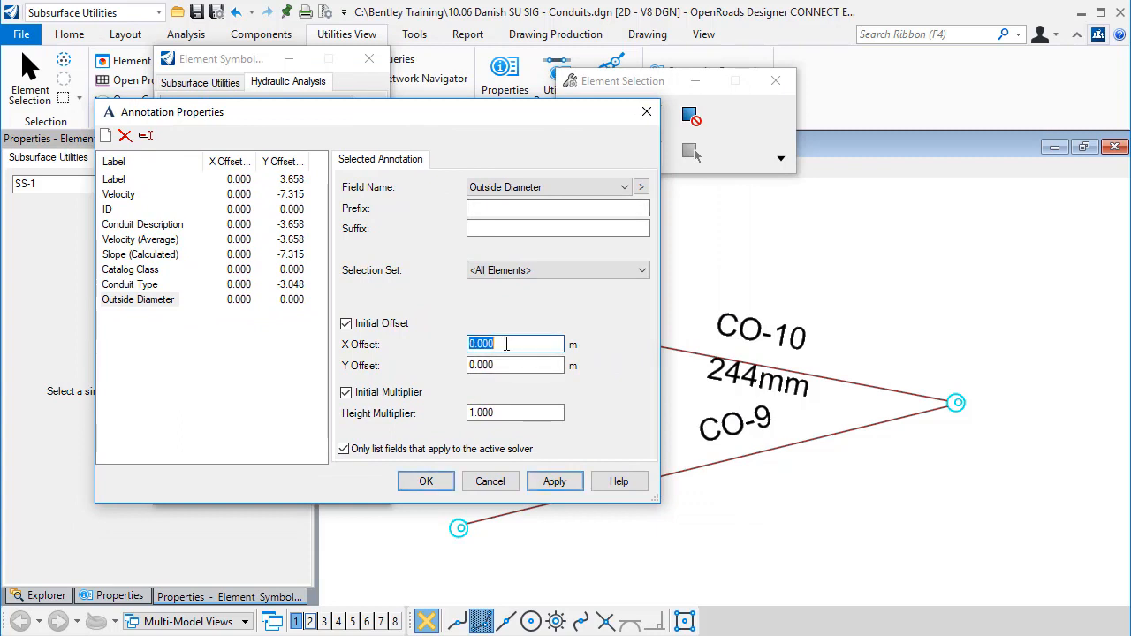
text(-5)
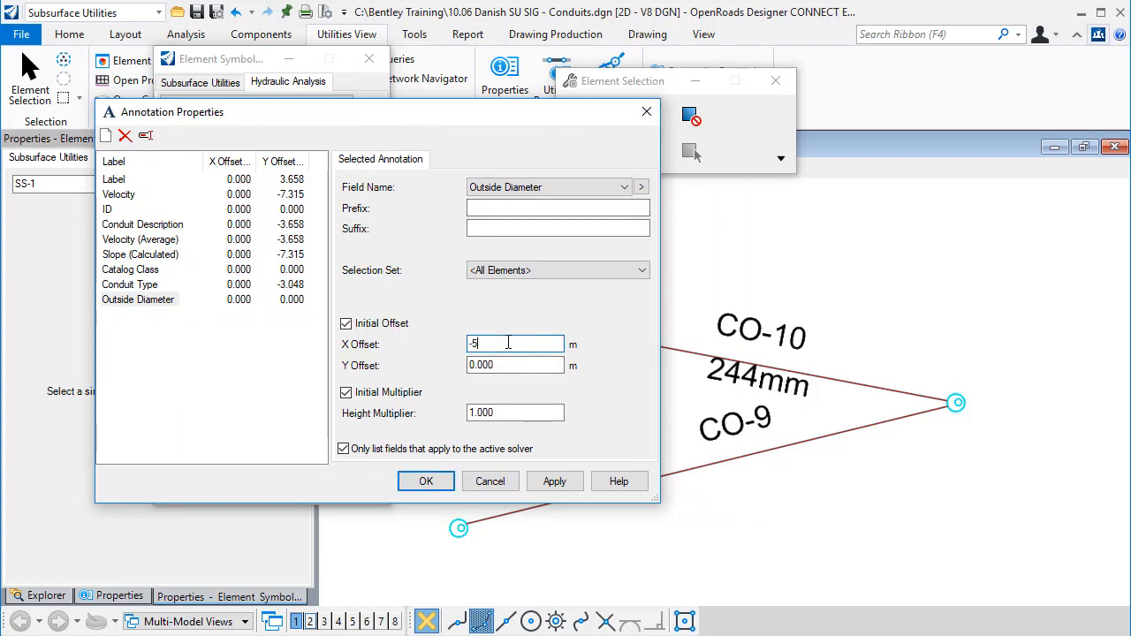
click(570, 483)
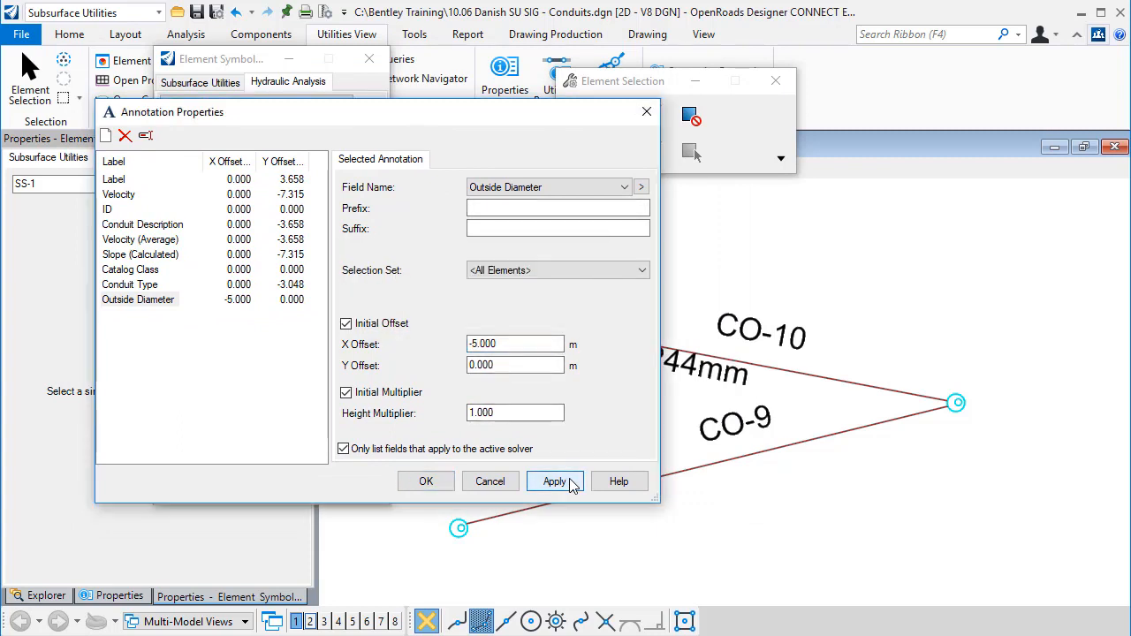
Set the initial X offset of the Conduit's Label annotation to -5 m and accept the annotation properties.
click(124, 181)
double_click(514, 344)
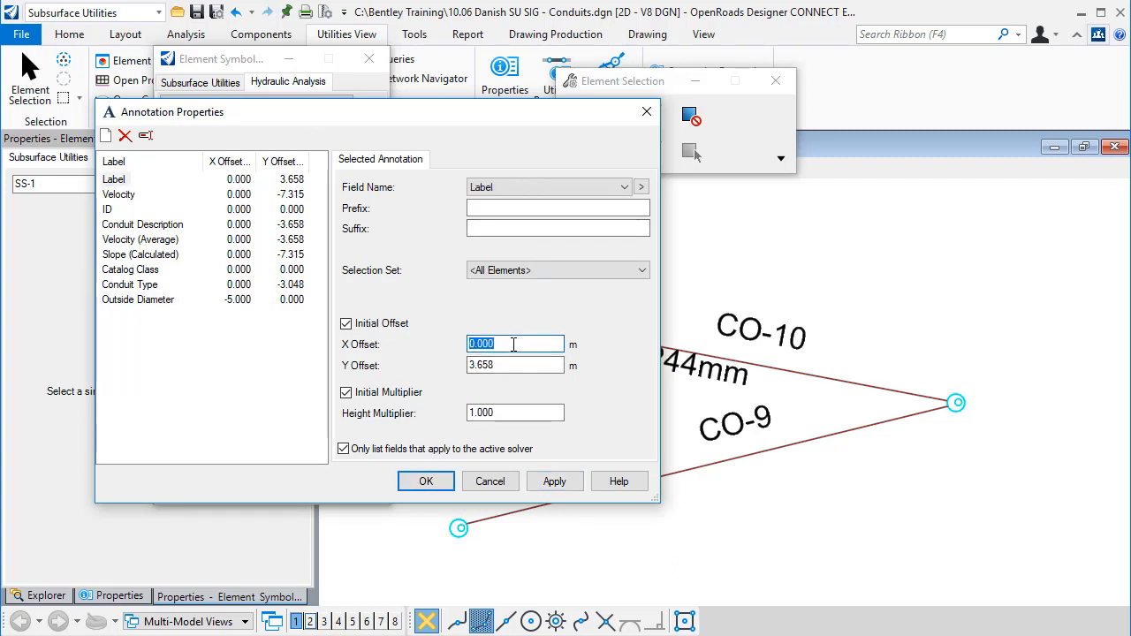
text(-5)
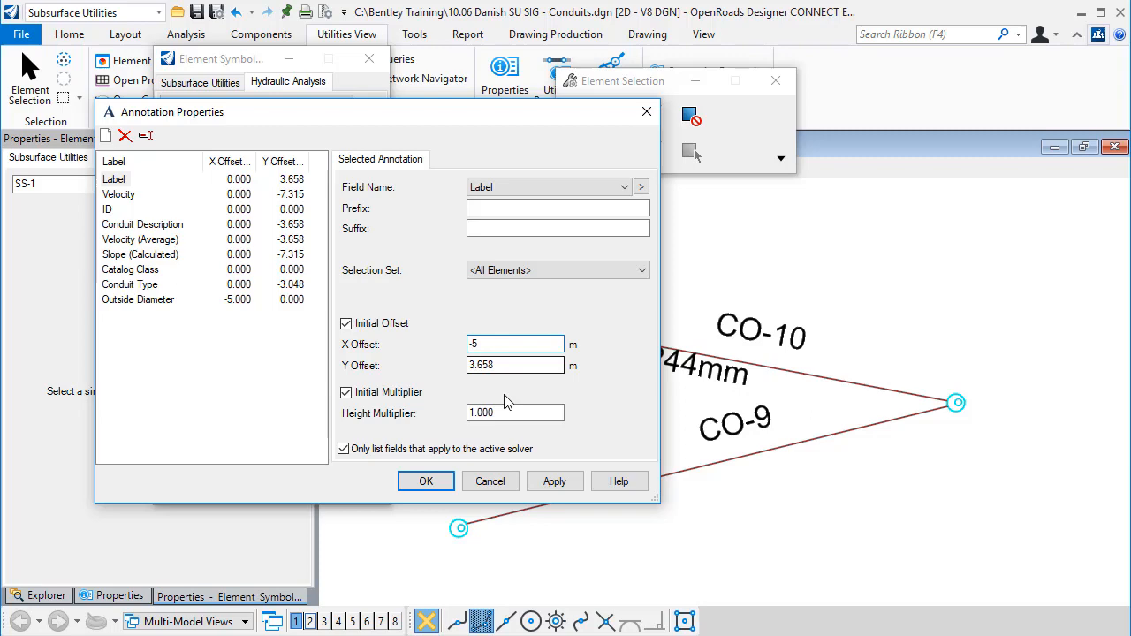
click(554, 481)
click(426, 481)
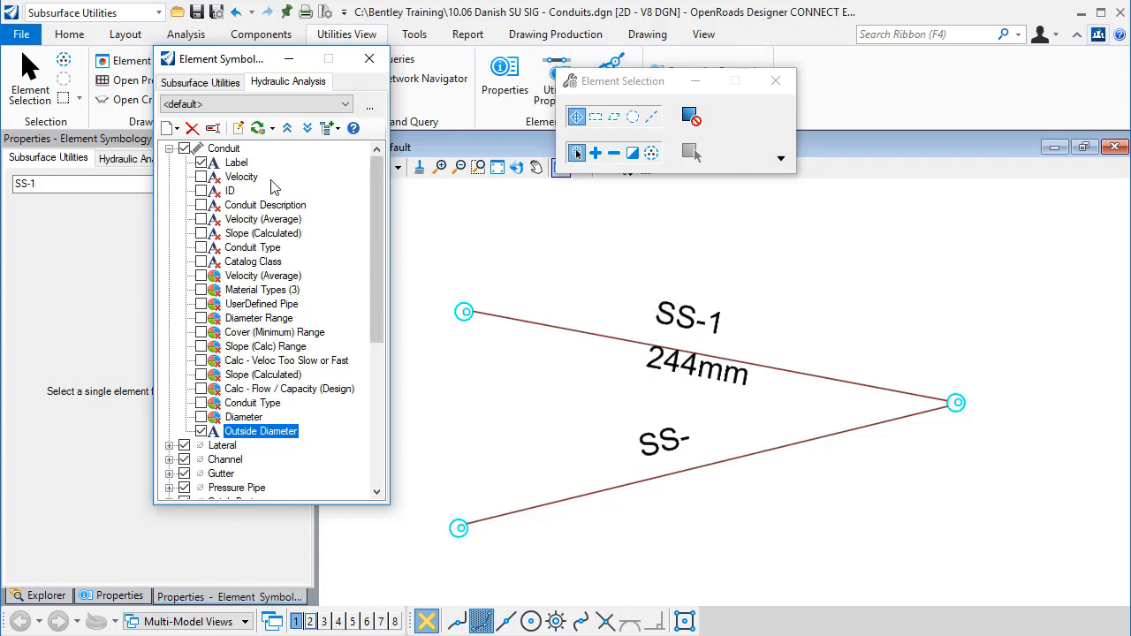
Turn off the Conduit's Label and Outside Diameter annotations and start a new Conduit annotation with the <Free Form Annotation> field.
click(201, 162)
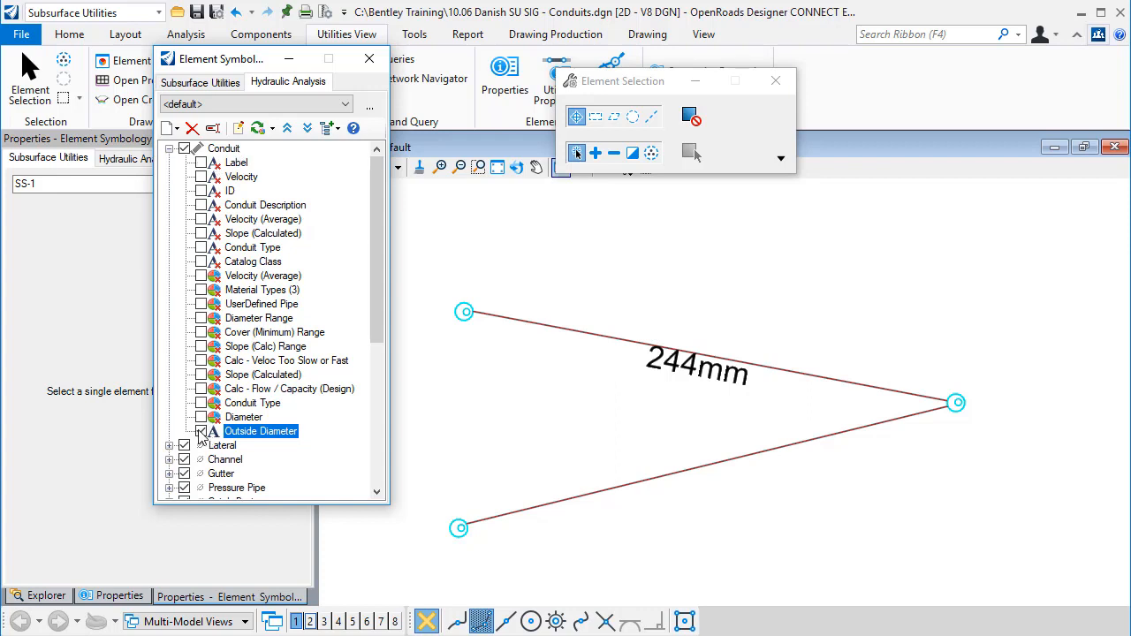
click(201, 431)
right_click(229, 152)
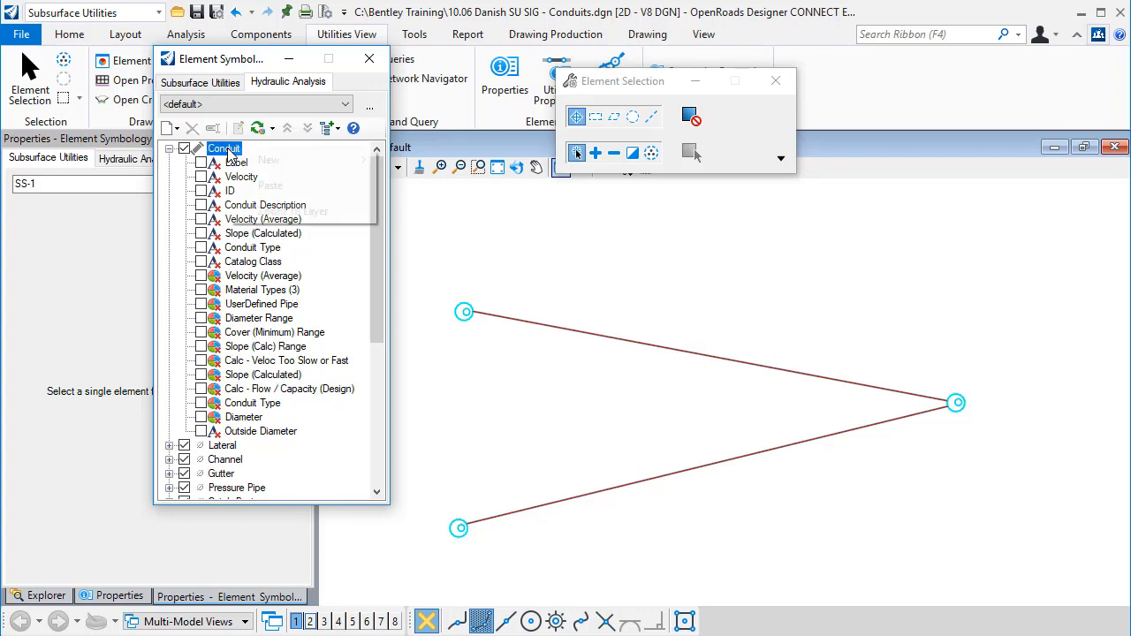
mouse_move(271, 160)
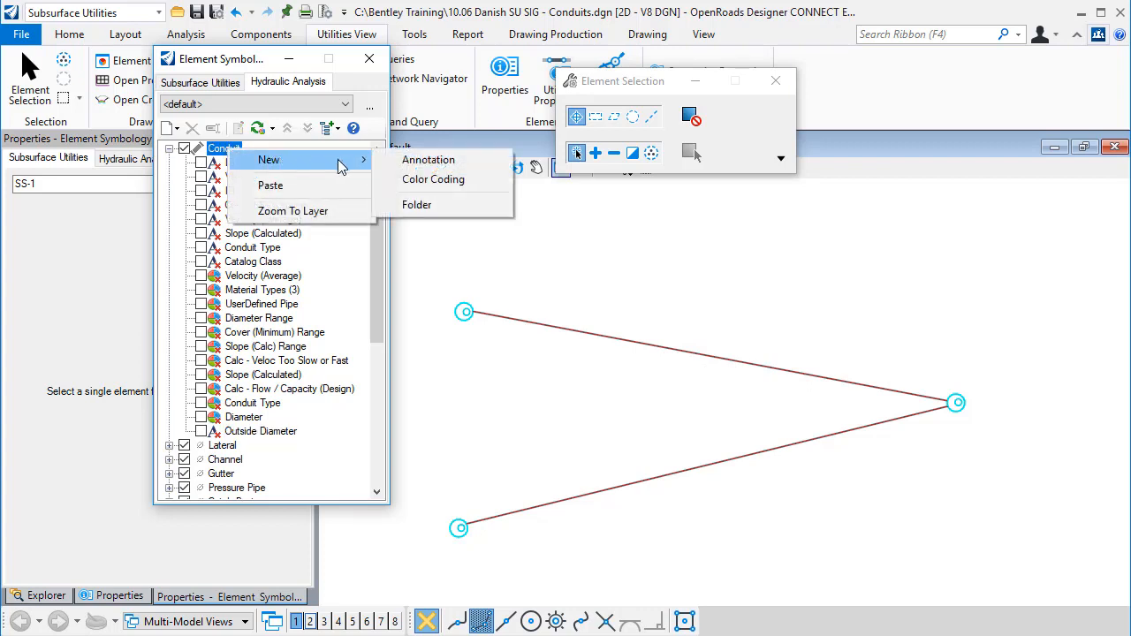
click(421, 161)
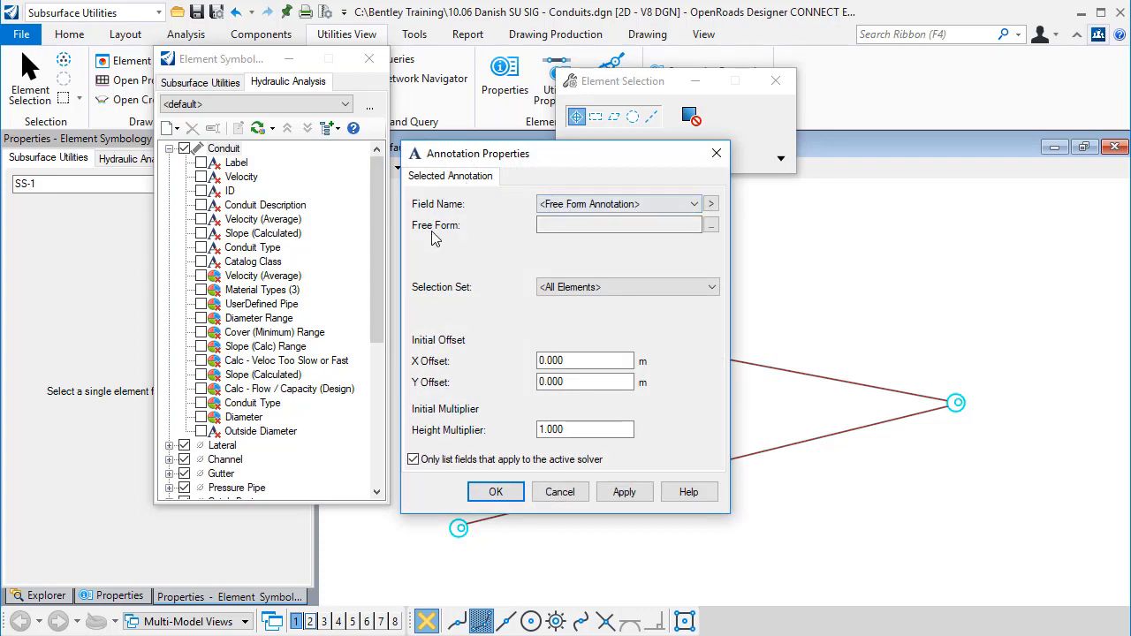
click(697, 206)
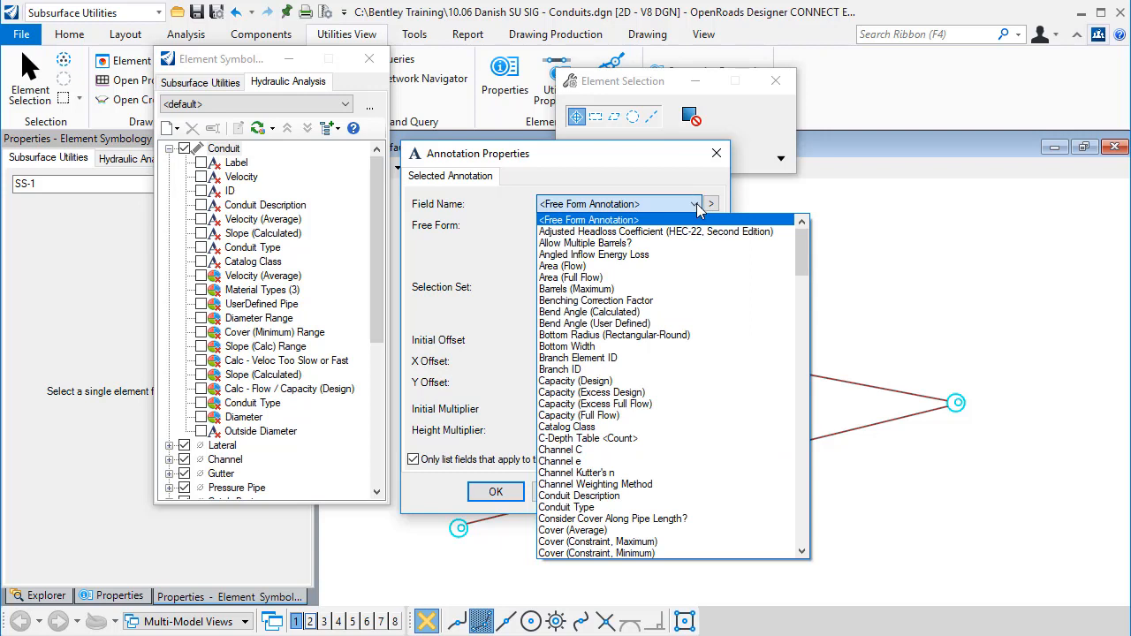
click(696, 206)
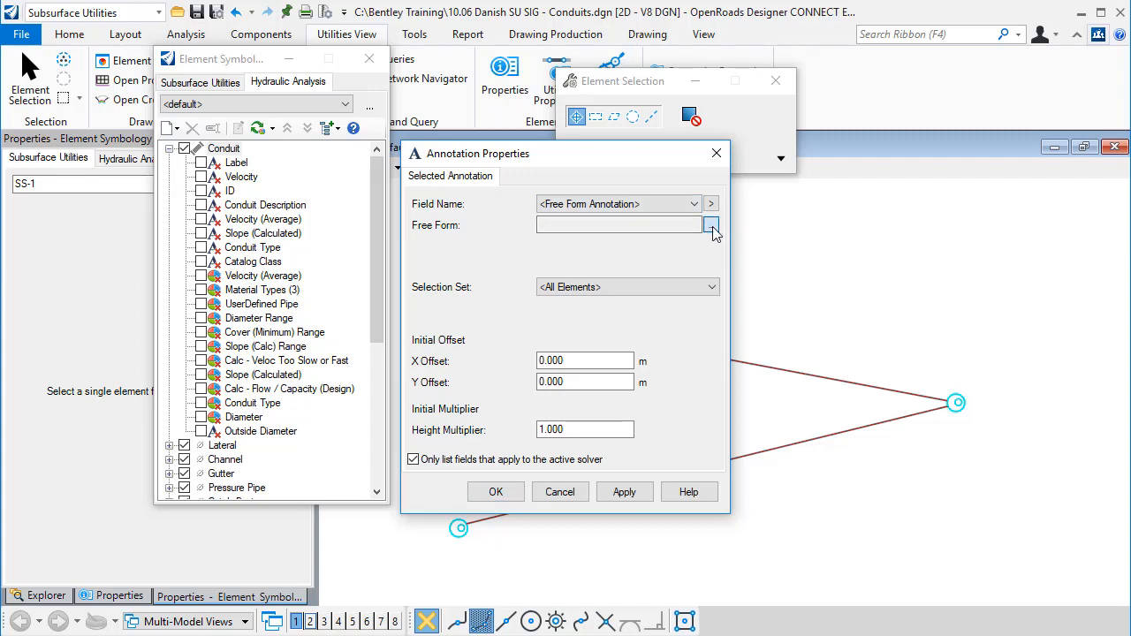
Open the free form text editor for the new Conduit annotation and append the general Label field.
click(713, 226)
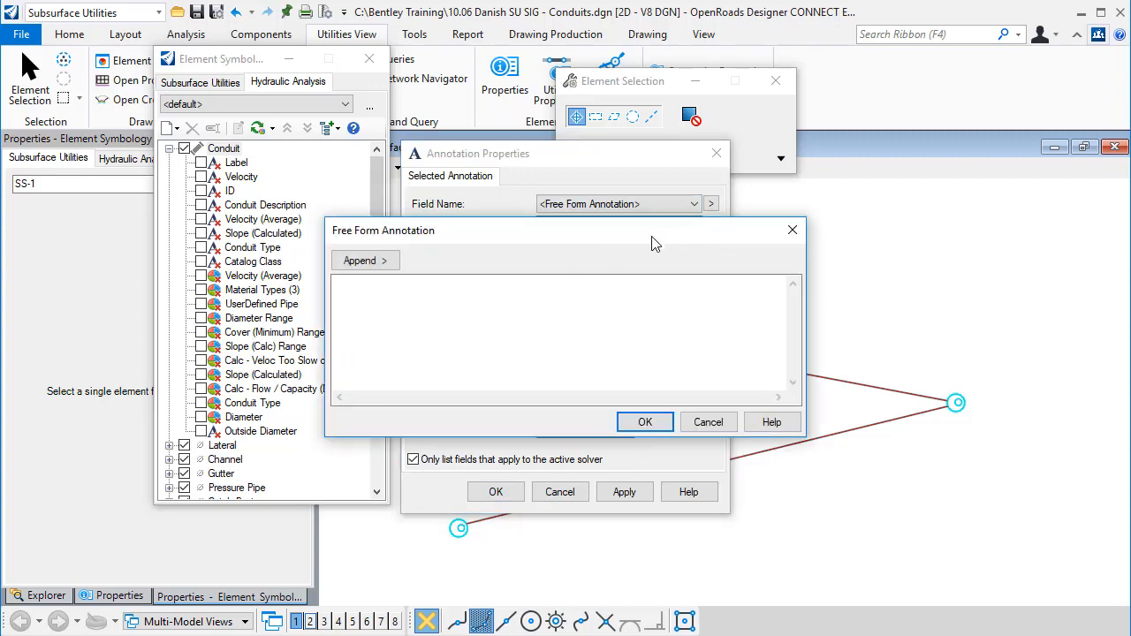
drag(651, 245, 665, 313)
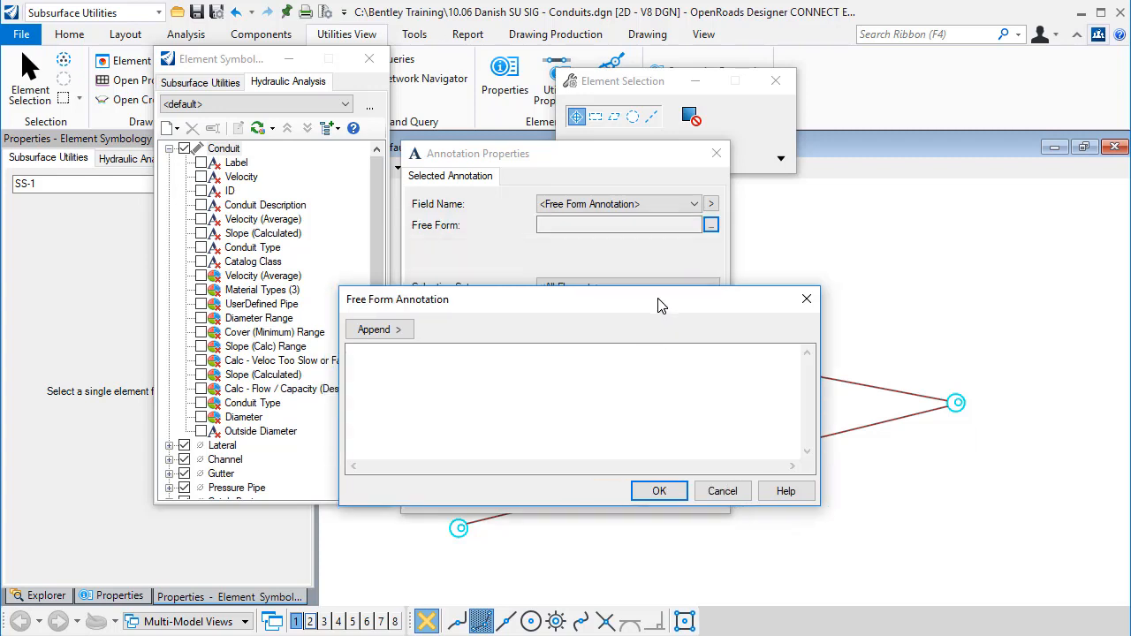
click(386, 324)
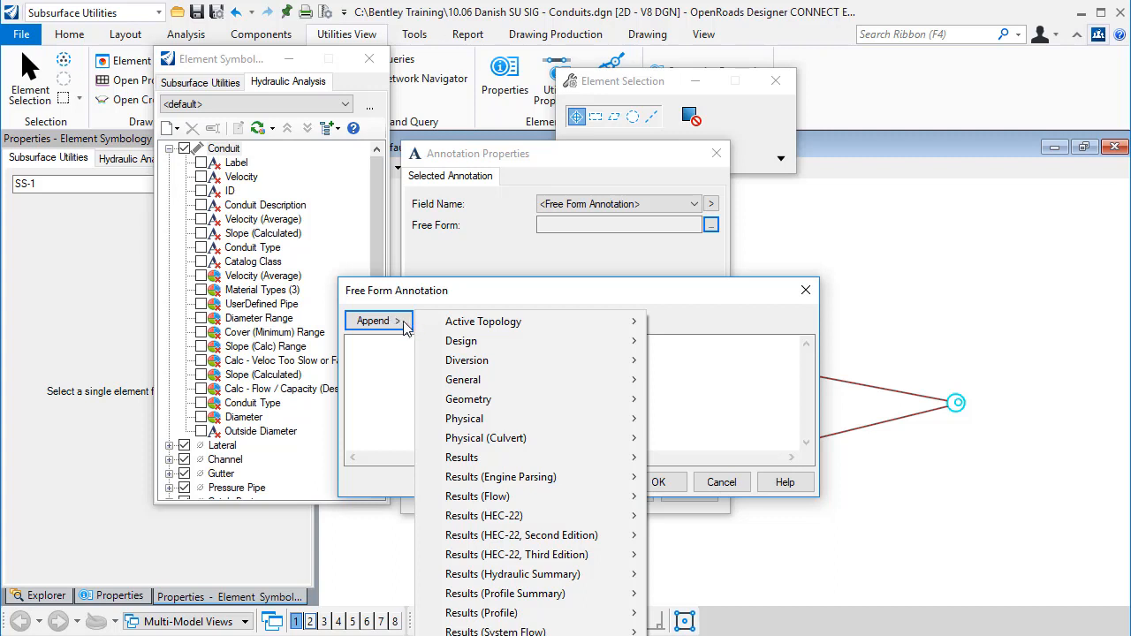
mouse_move(478, 380)
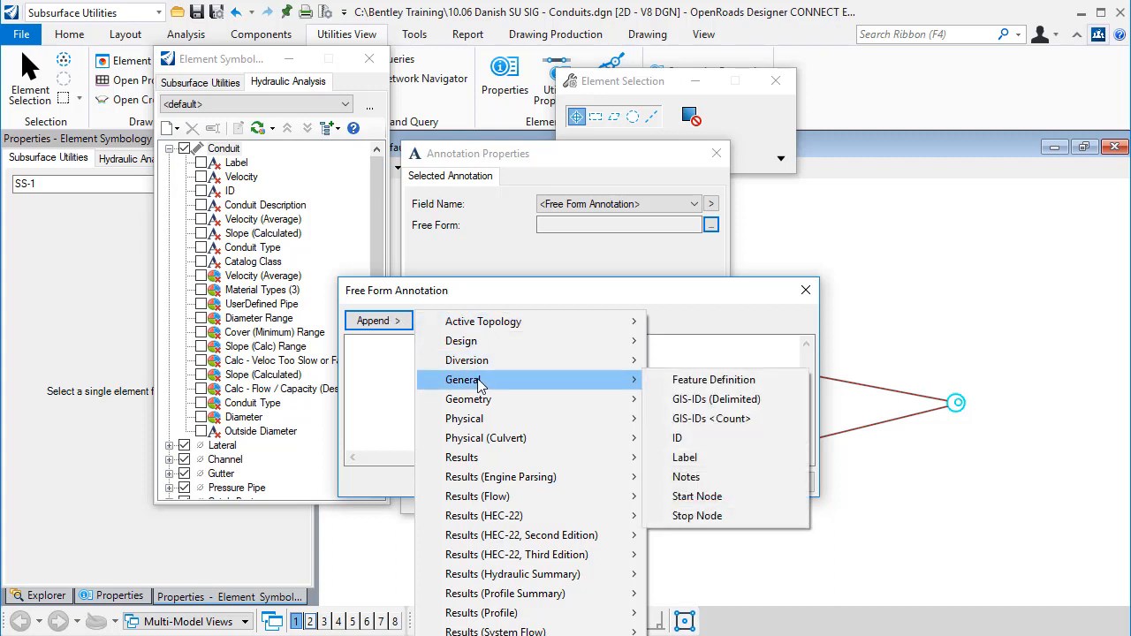
click(693, 458)
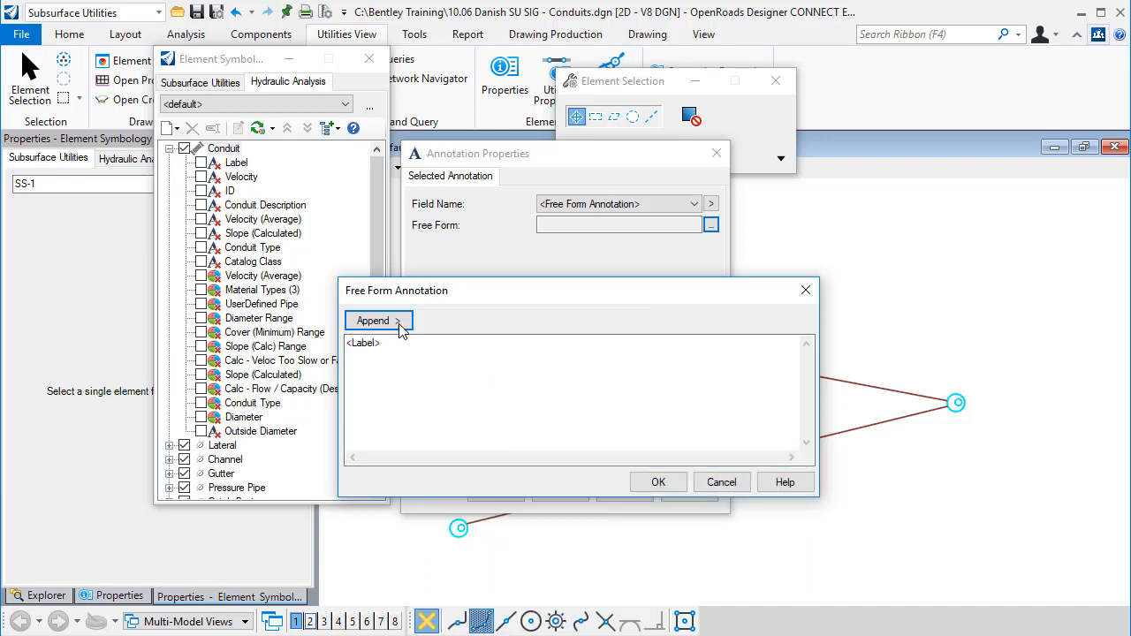
Add a space after <Label> in the free form text, append the user-defined Outside Diameter field, and accept the text.
click(410, 345)
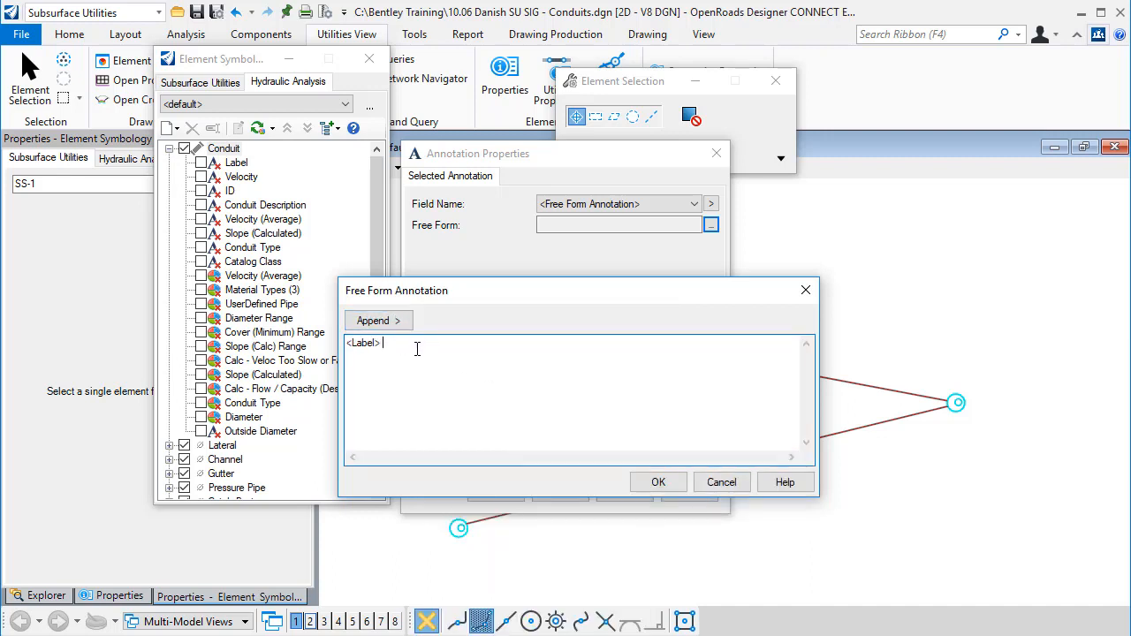
click(395, 324)
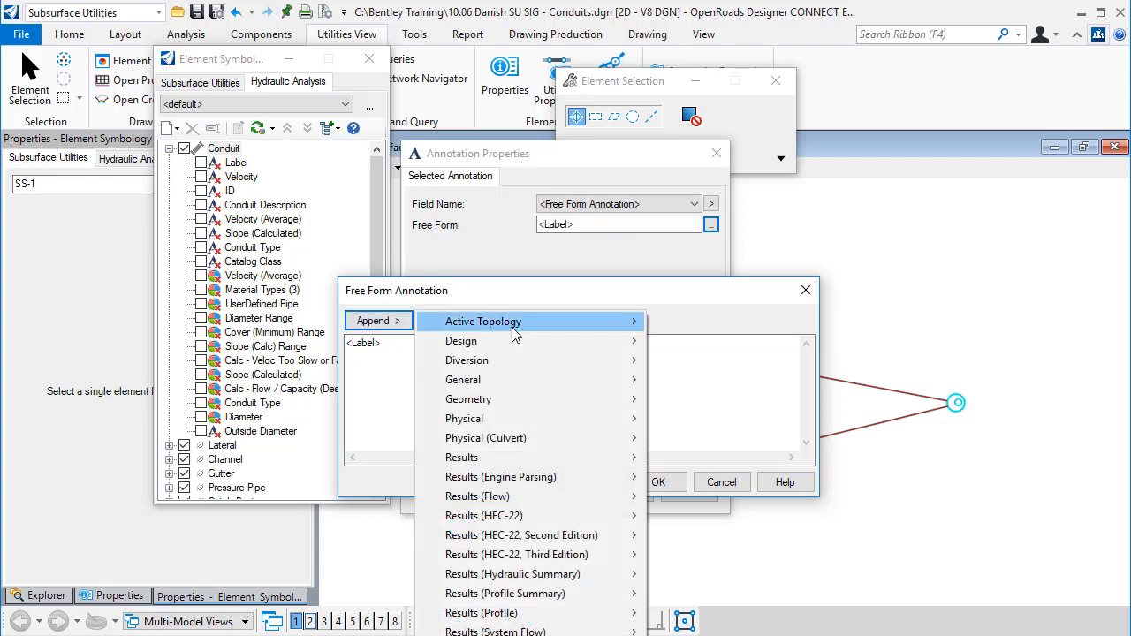
mouse_move(516, 327)
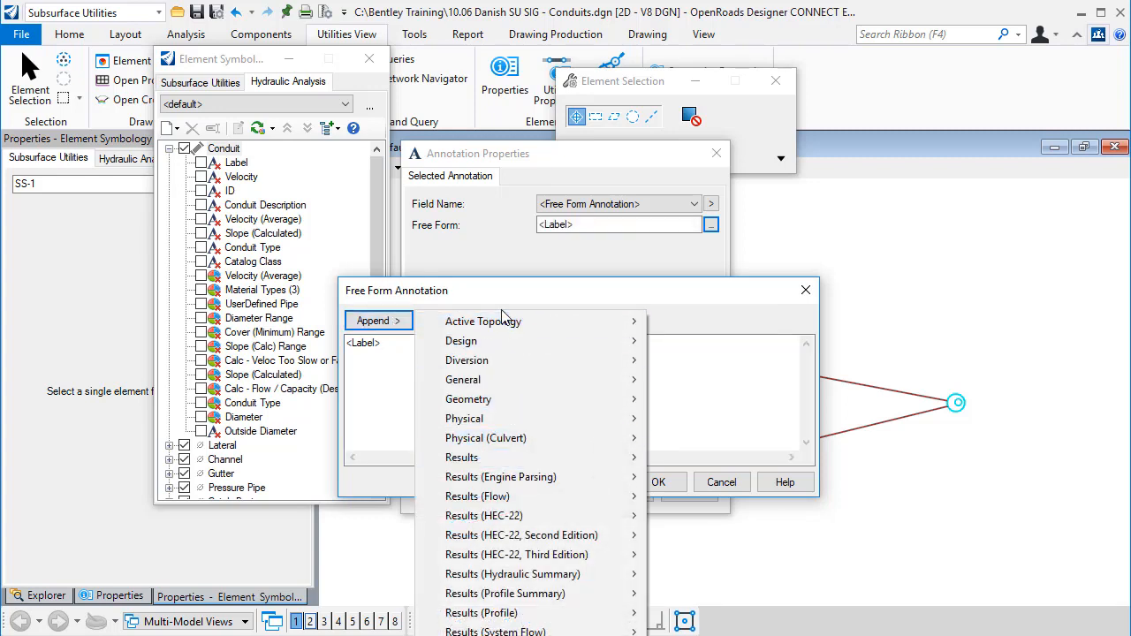
click(493, 299)
drag(495, 298, 477, 88)
click(382, 112)
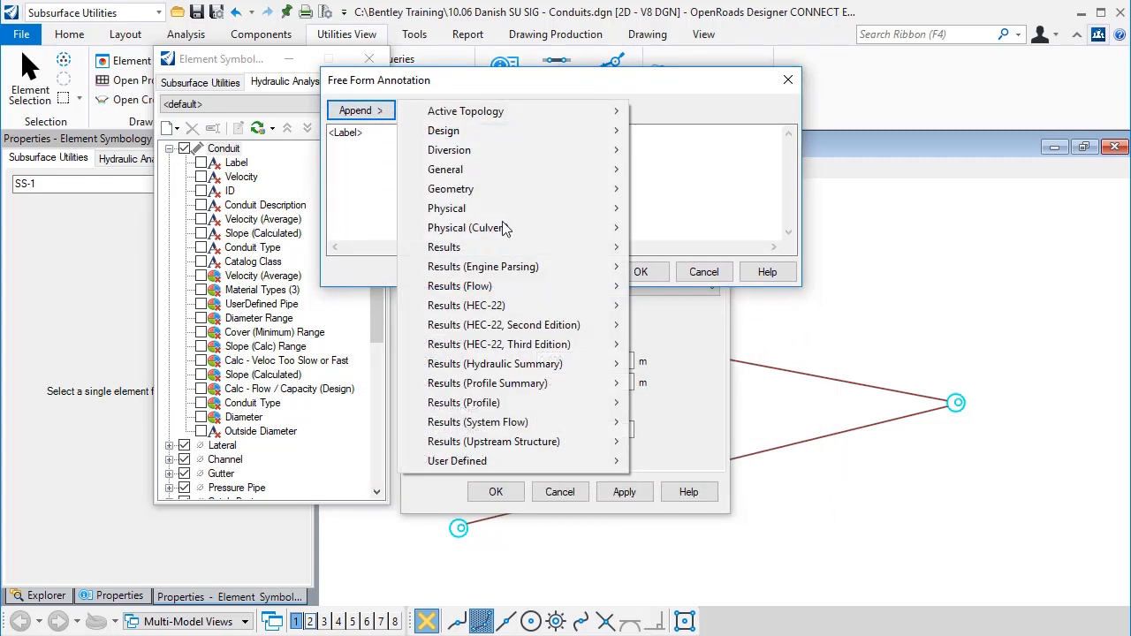
mouse_move(495, 458)
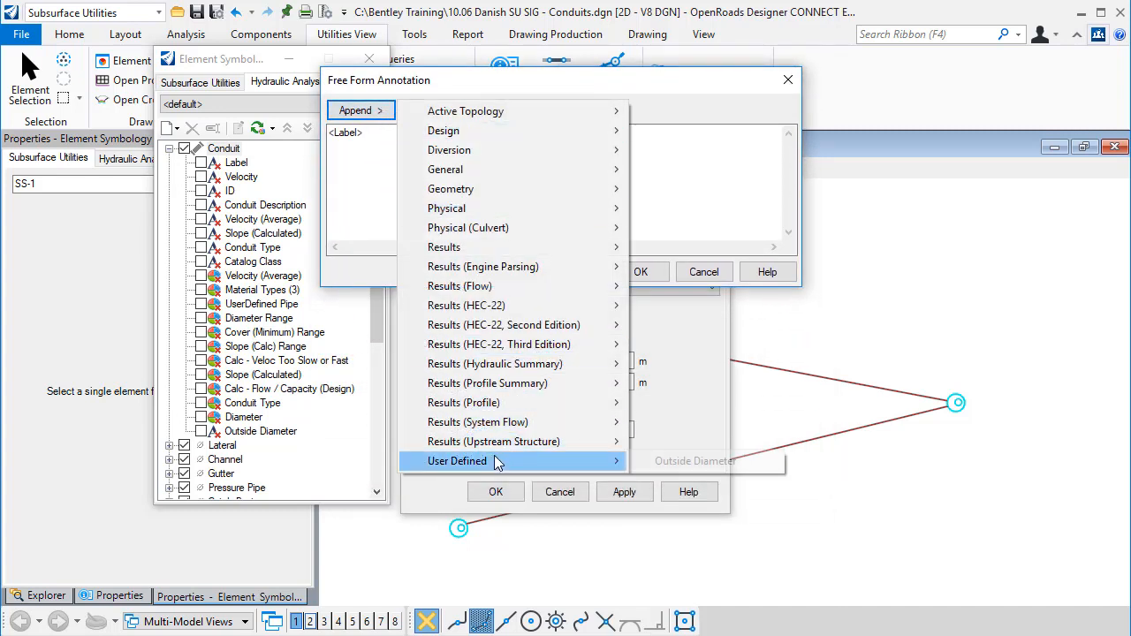
click(667, 461)
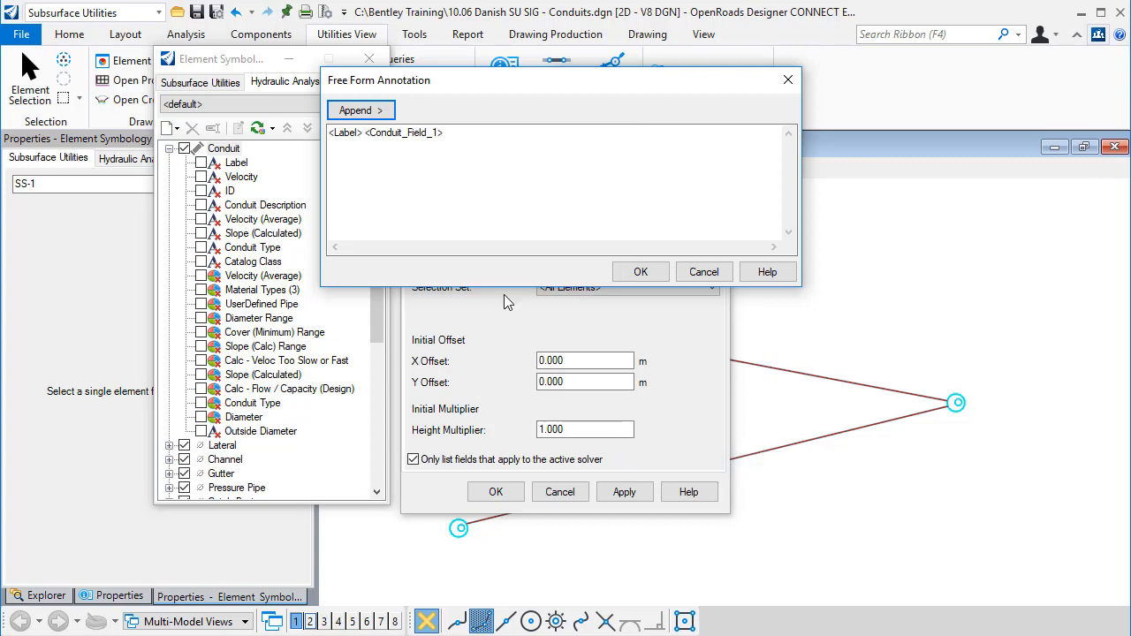
click(641, 273)
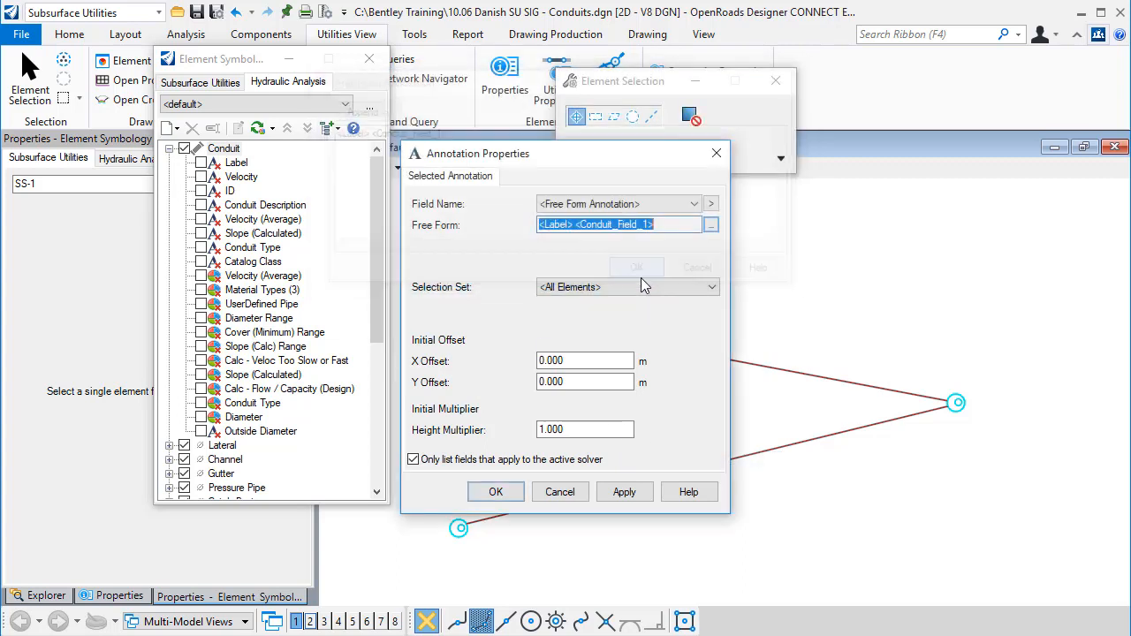
Set the free form Conduit annotation's initial X offset to -6 m, then apply and accept the annotation properties.
double_click(580, 361)
text(-)
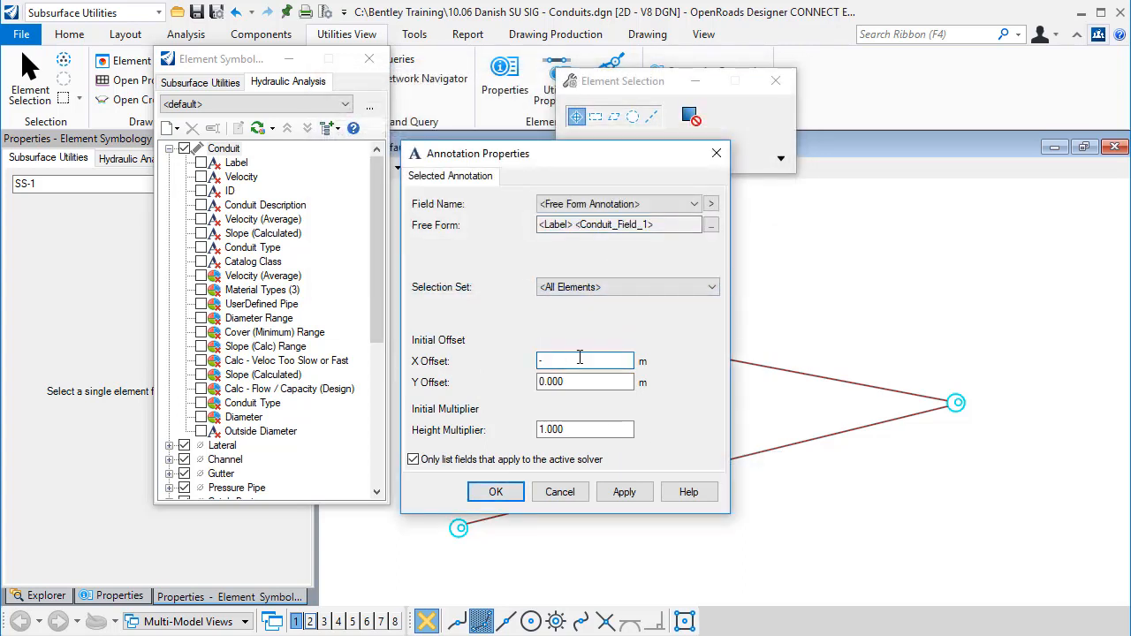
key(Tab)
key(Tab)
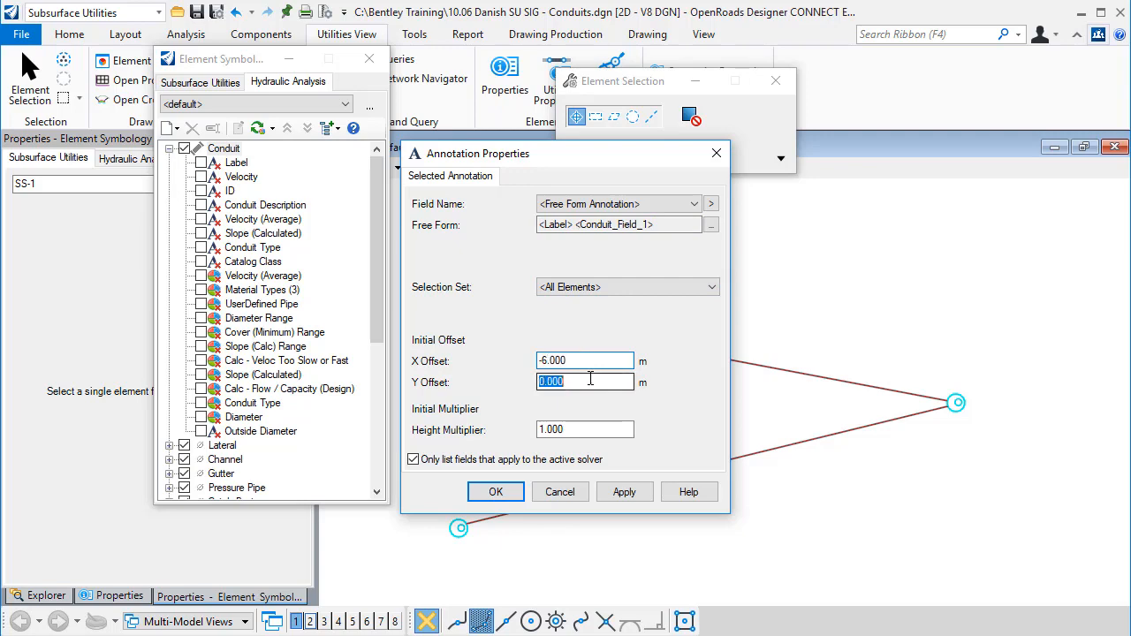
click(629, 492)
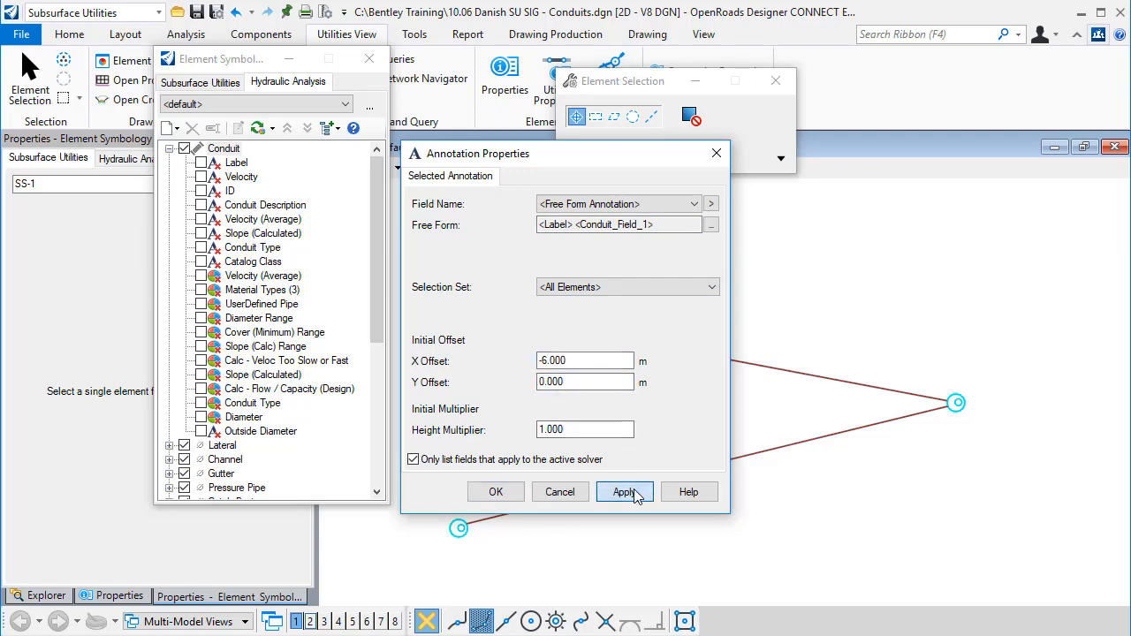
click(499, 492)
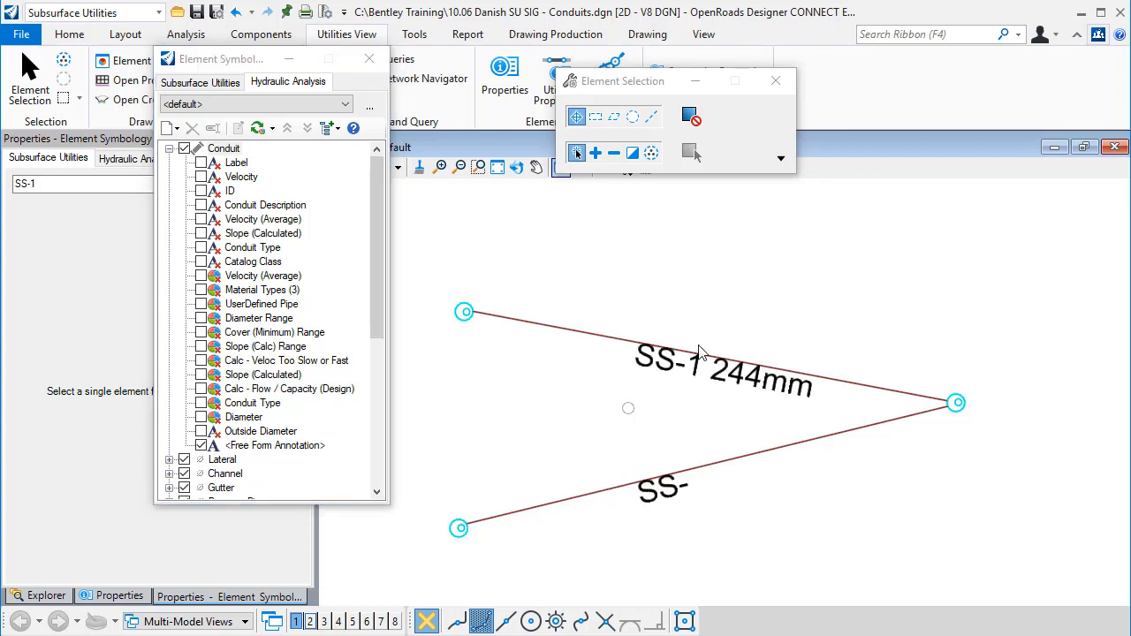
scroll(674, 399, down, 1)
scroll(673, 399, up, 1)
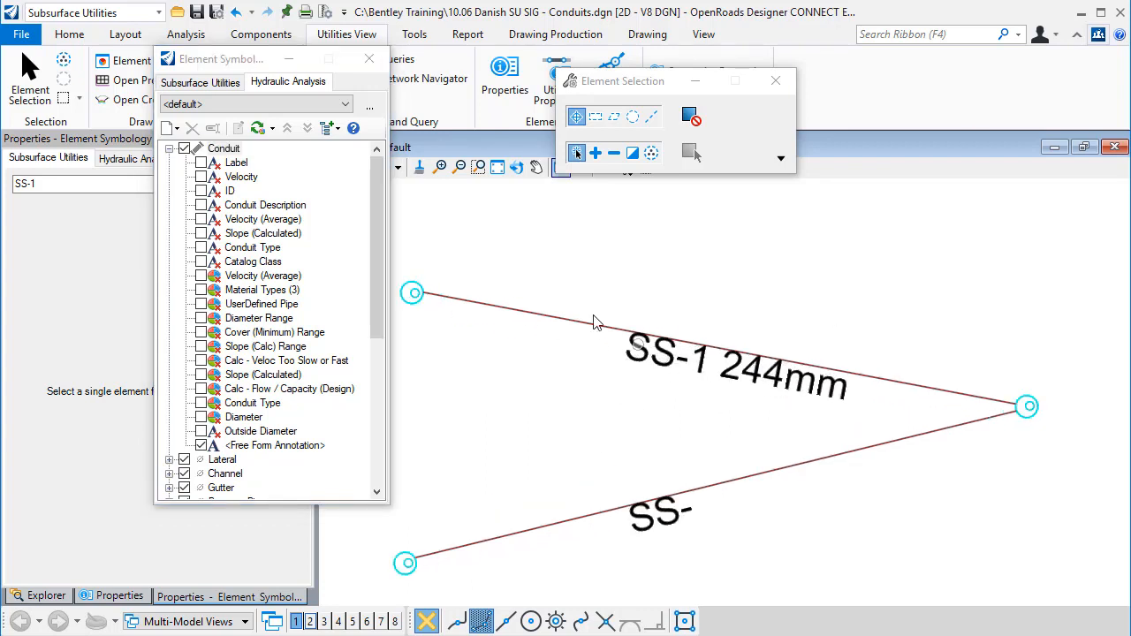